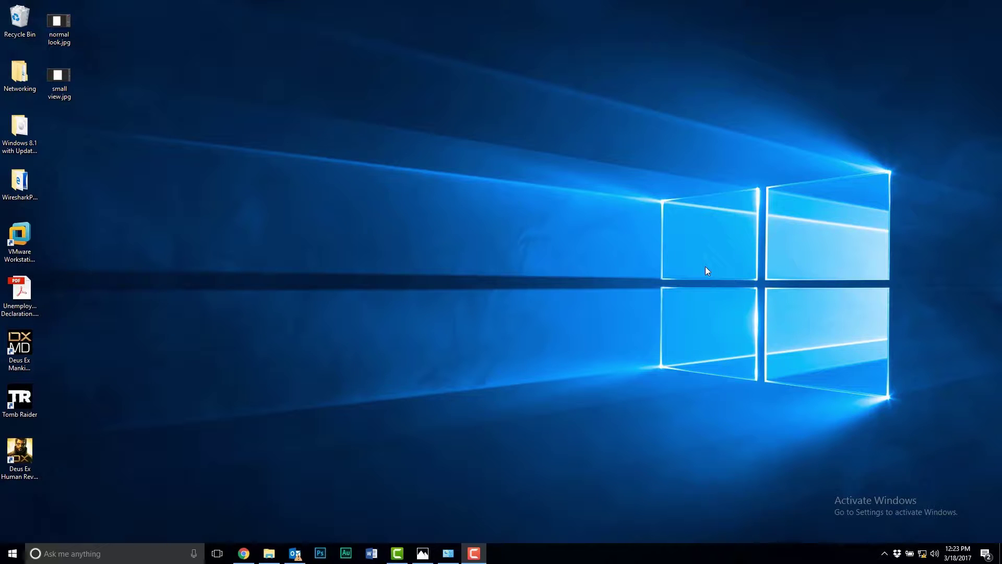
- View the normal look.jpg and small view.jpg screenshots in Photos and close the viewer
click(424, 552)
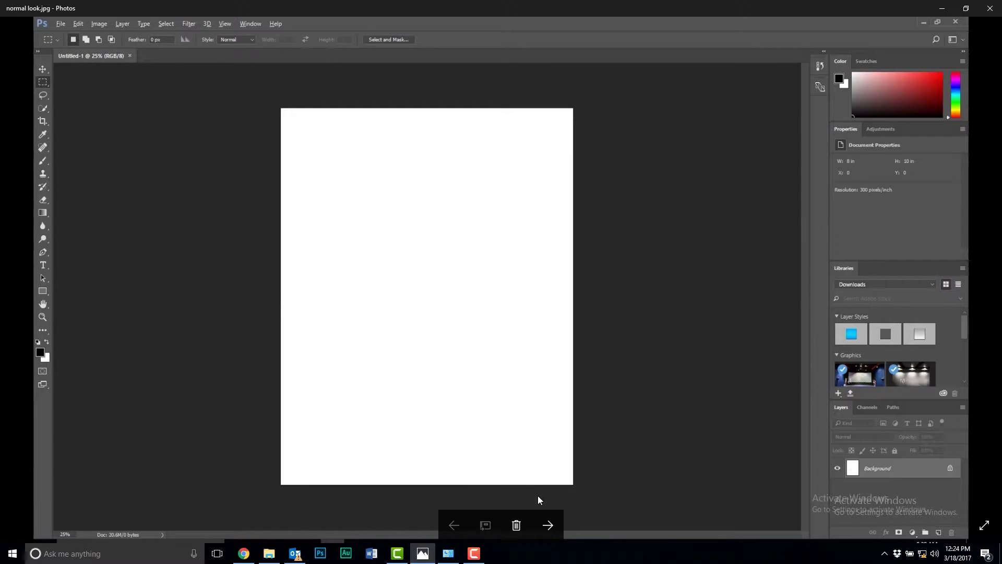
click(548, 526)
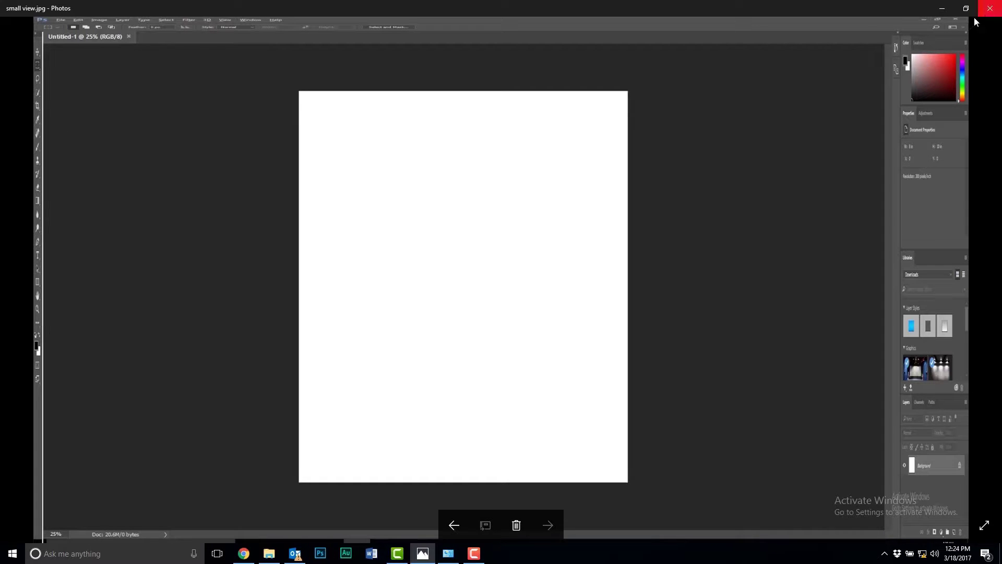
click(990, 10)
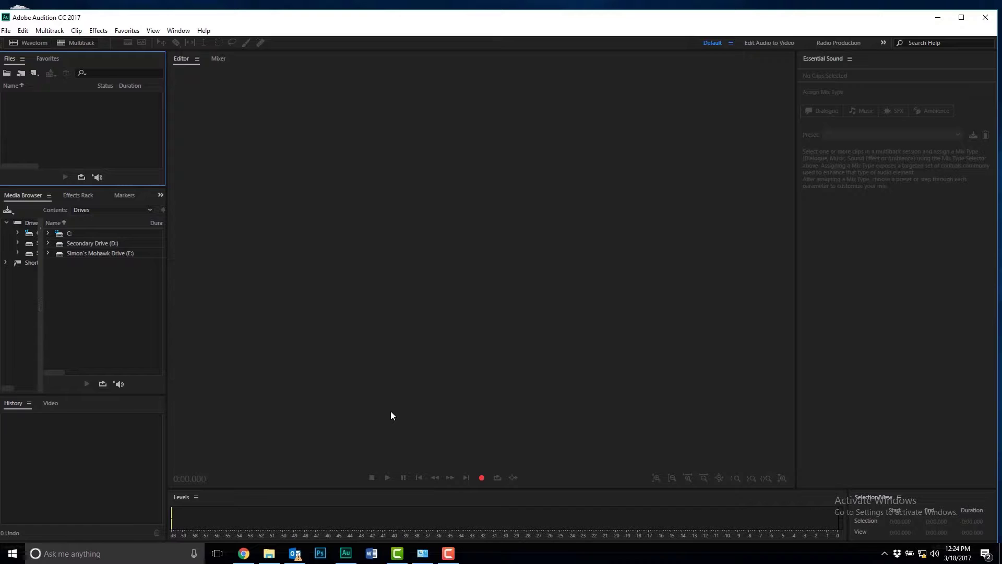
- Open the recent session Untitled Session 1.sesx in Adobe Audition and show Track 1's CLA Vocals Stereo effect in a window shrunk to fit it
click(6, 31)
mouse_move(68, 81)
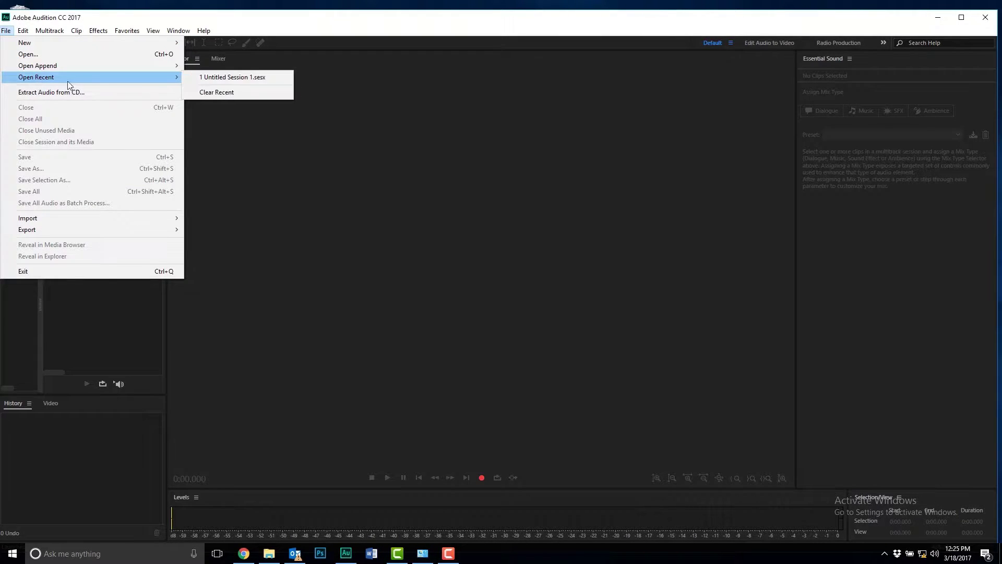
click(209, 76)
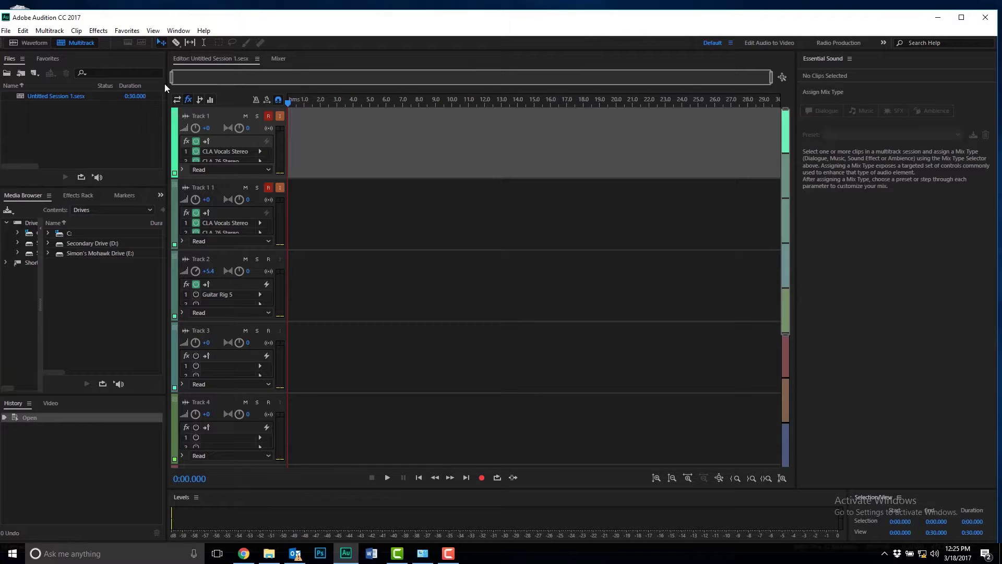
double_click(238, 151)
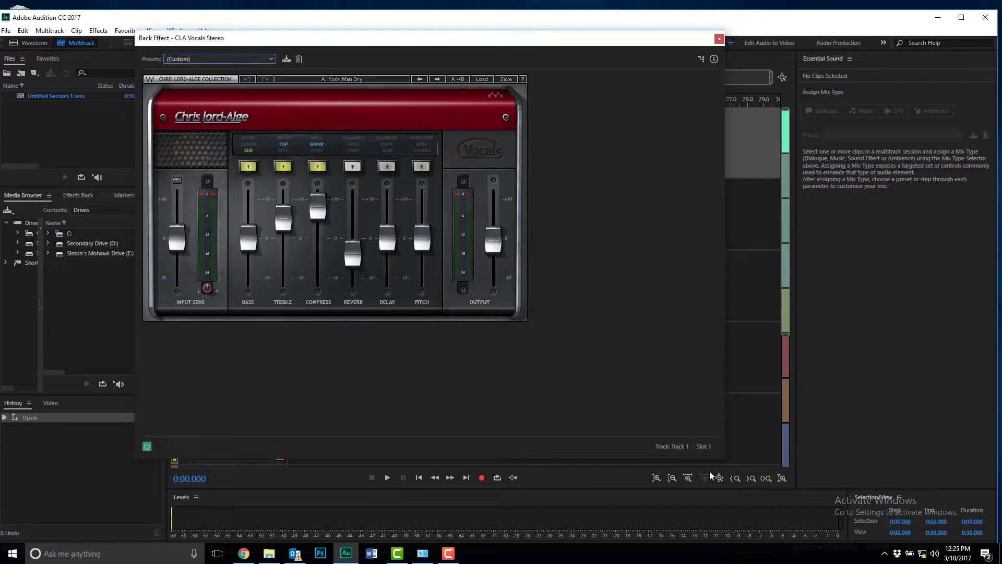
drag(723, 457, 540, 348)
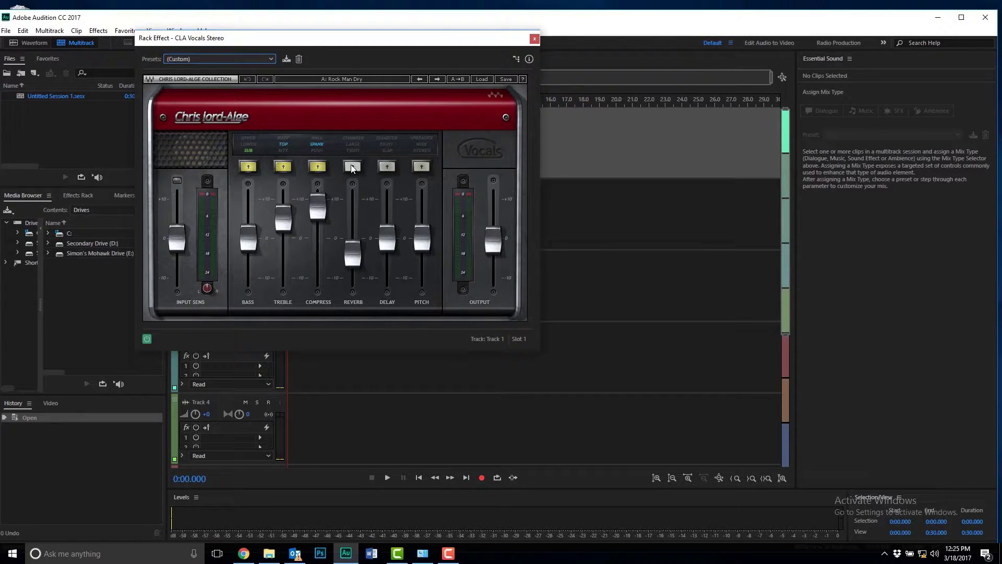
- Browse backwards through the CLA Vocals Stereo presets, and close the effect window and Adobe Audition
click(418, 79)
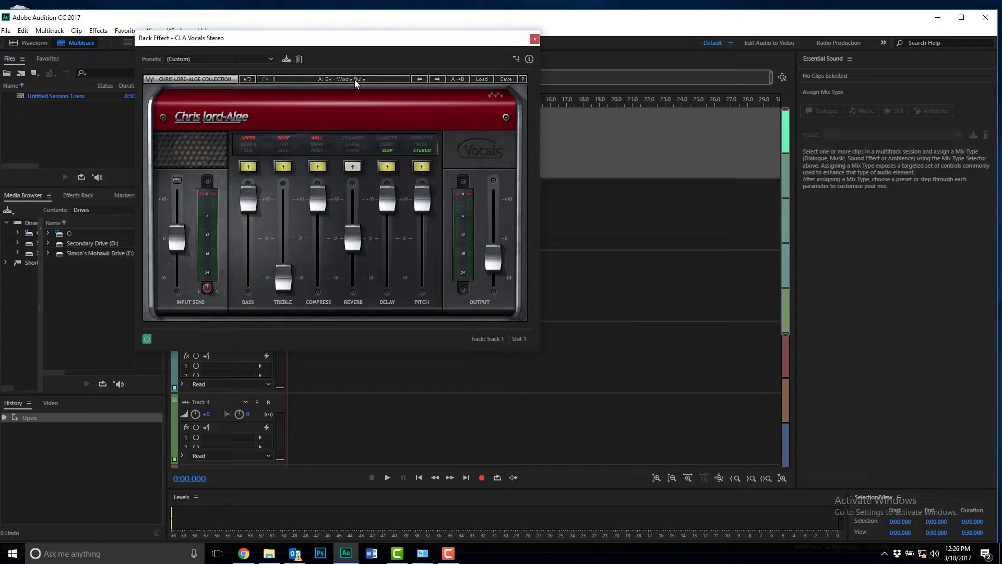
click(419, 79)
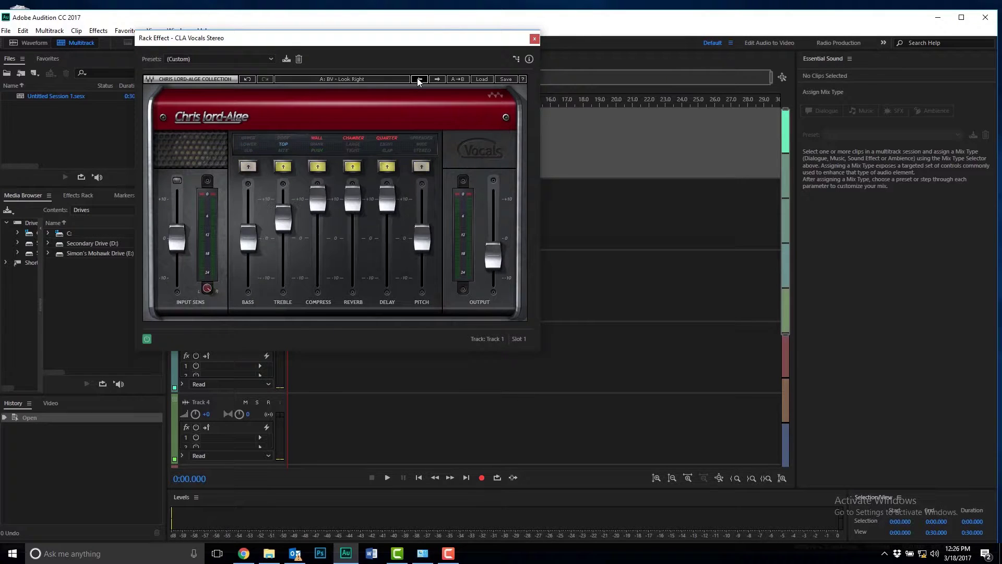
click(420, 79)
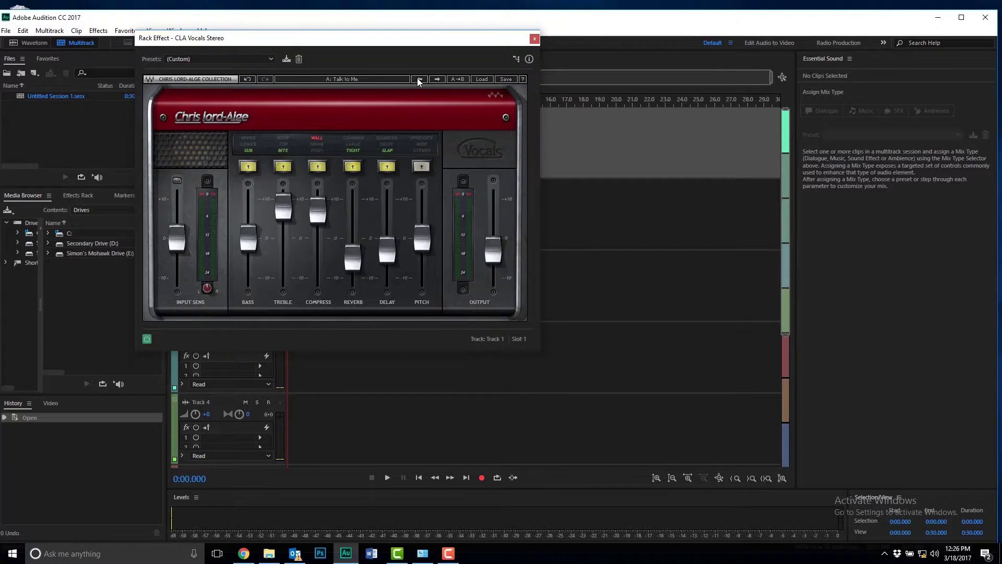
click(420, 79)
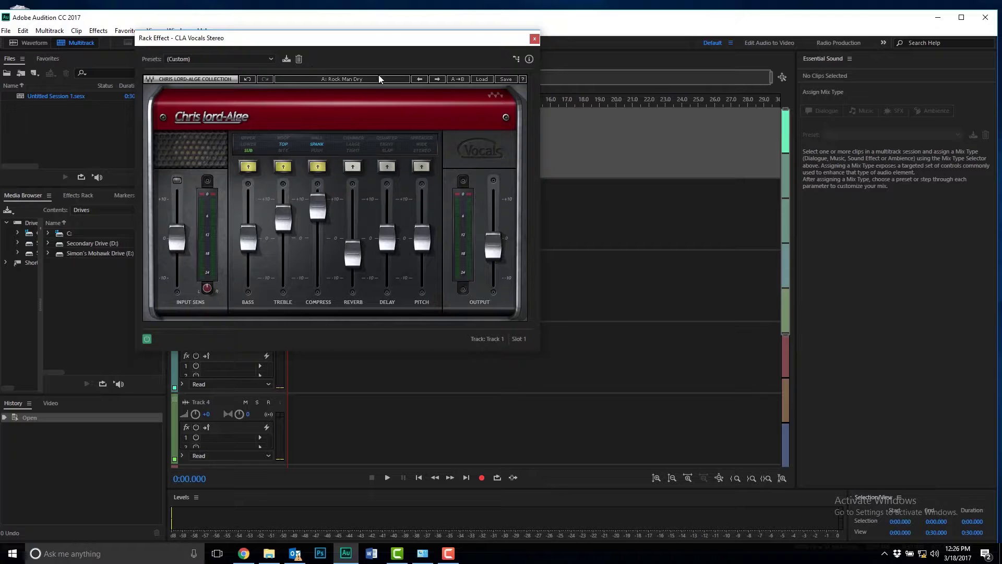
click(421, 77)
click(534, 39)
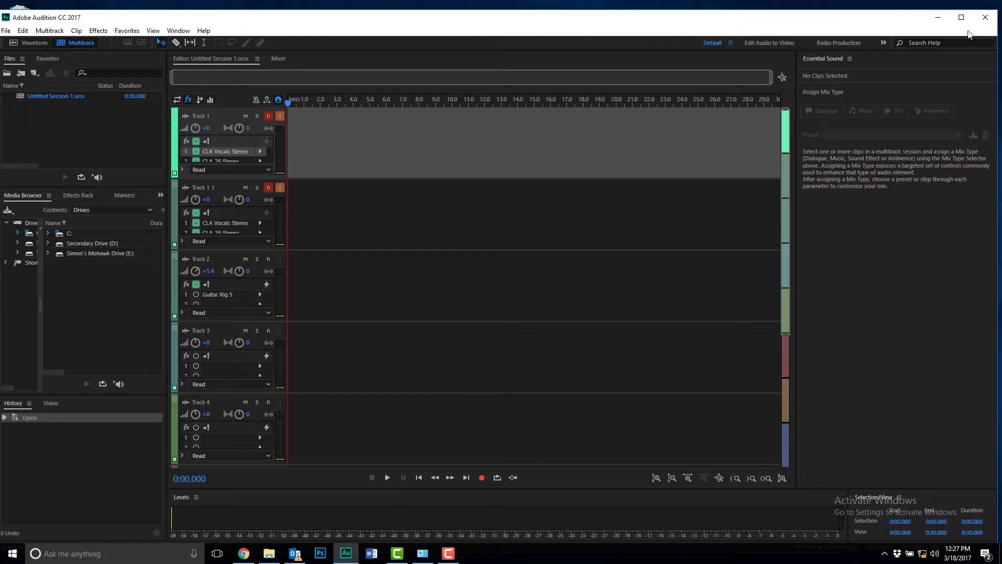
click(983, 19)
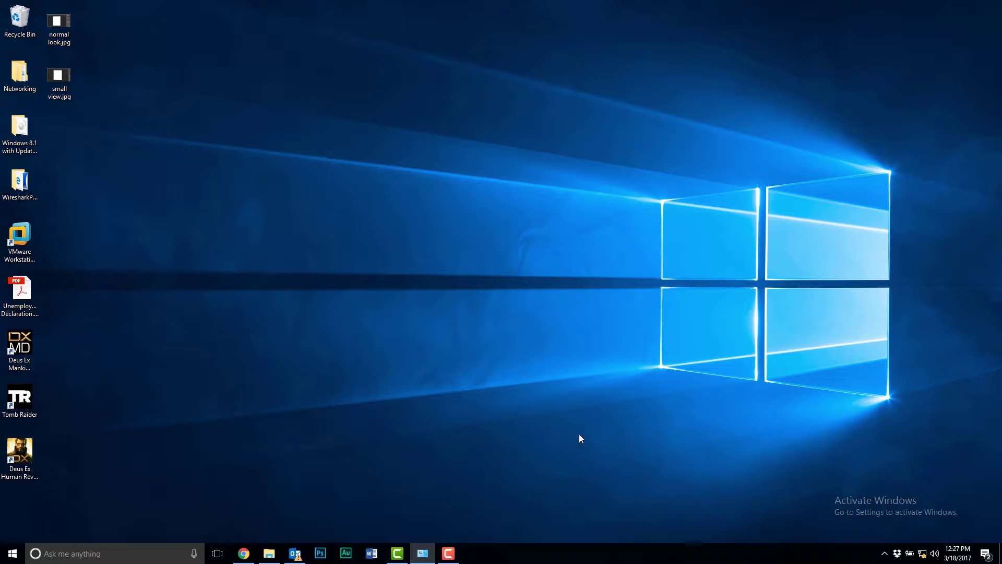
- Check the computer's processor and memory in the System window and the free space of its drives in File Explorer
click(423, 552)
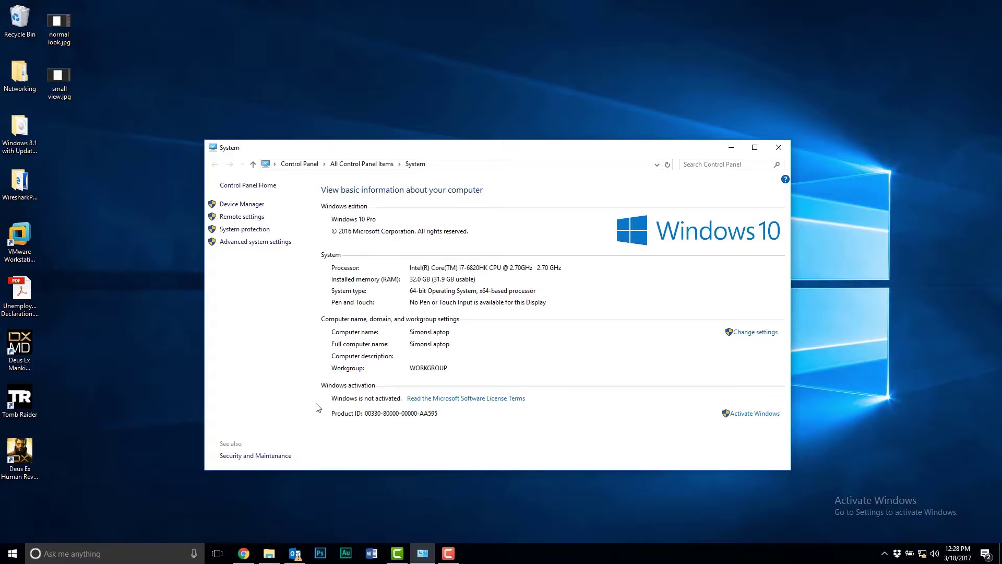
click(779, 147)
click(269, 553)
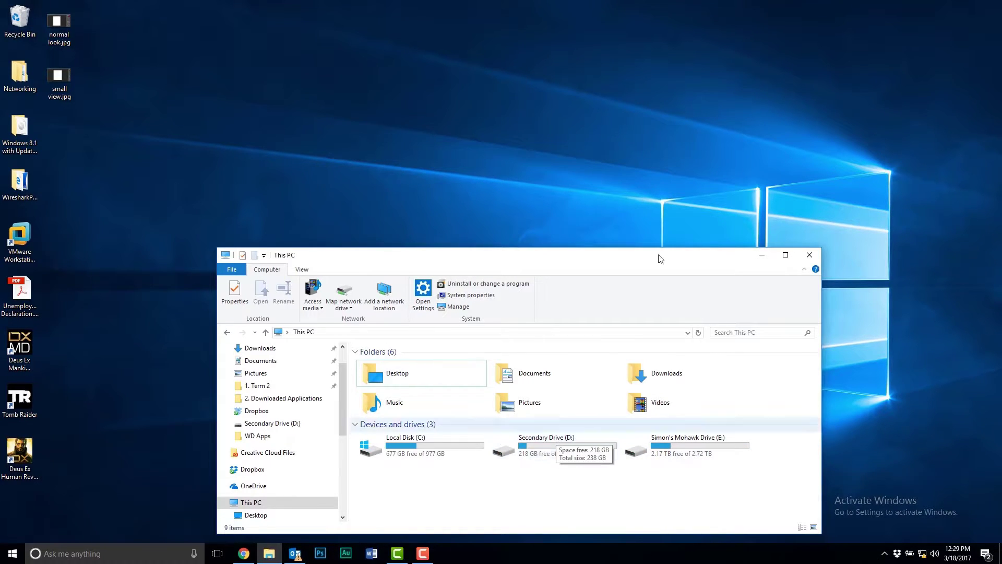
drag(646, 262, 713, 164)
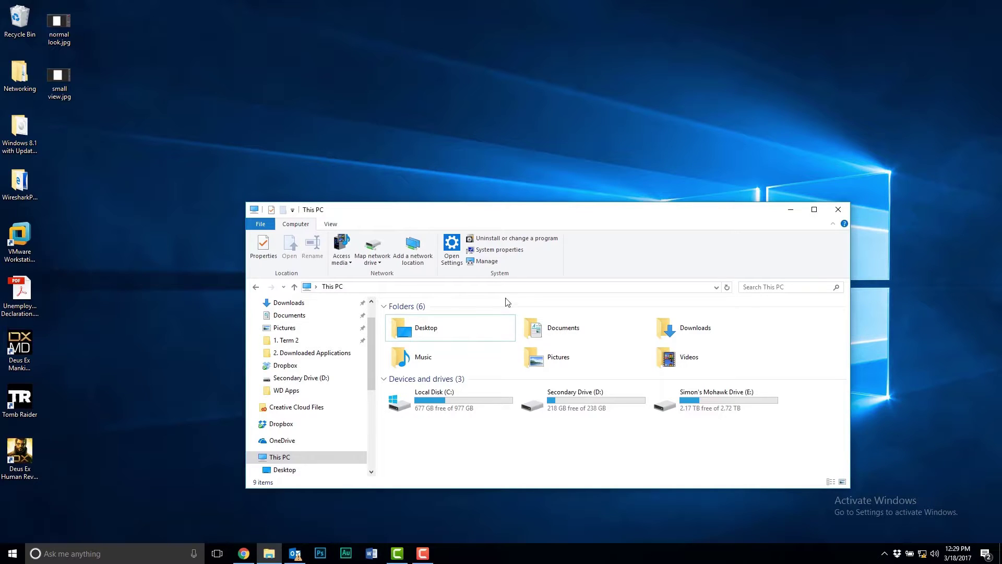
click(791, 210)
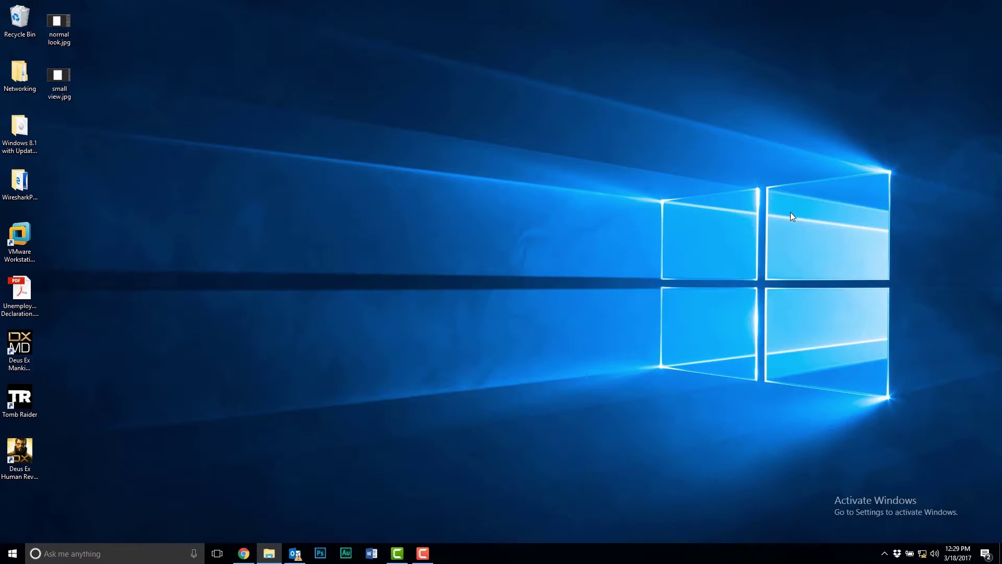
- Launch Hyper-V Manager from Windows Administrative Tools
click(12, 553)
scroll(133, 355, down, 15)
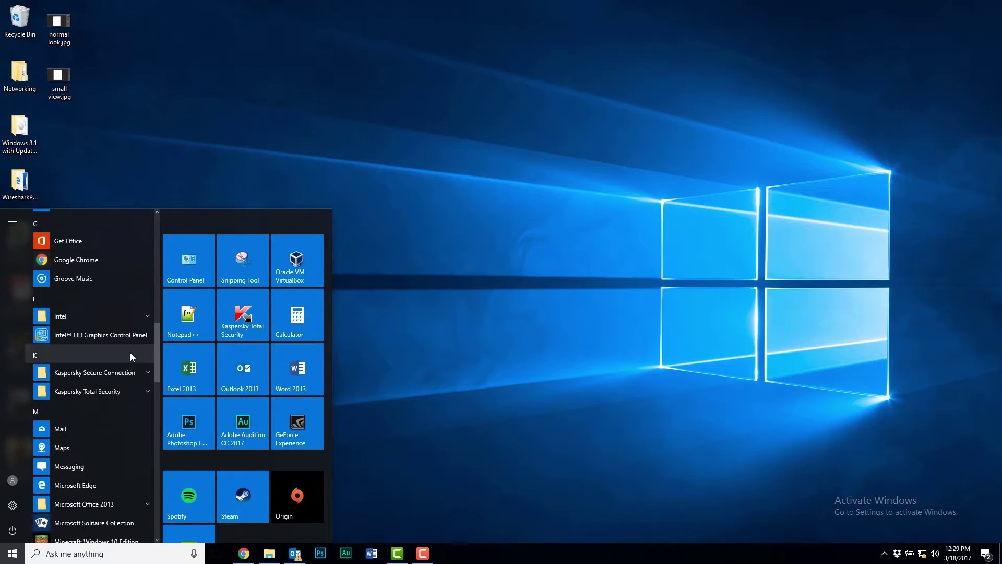
scroll(131, 407, down, 15)
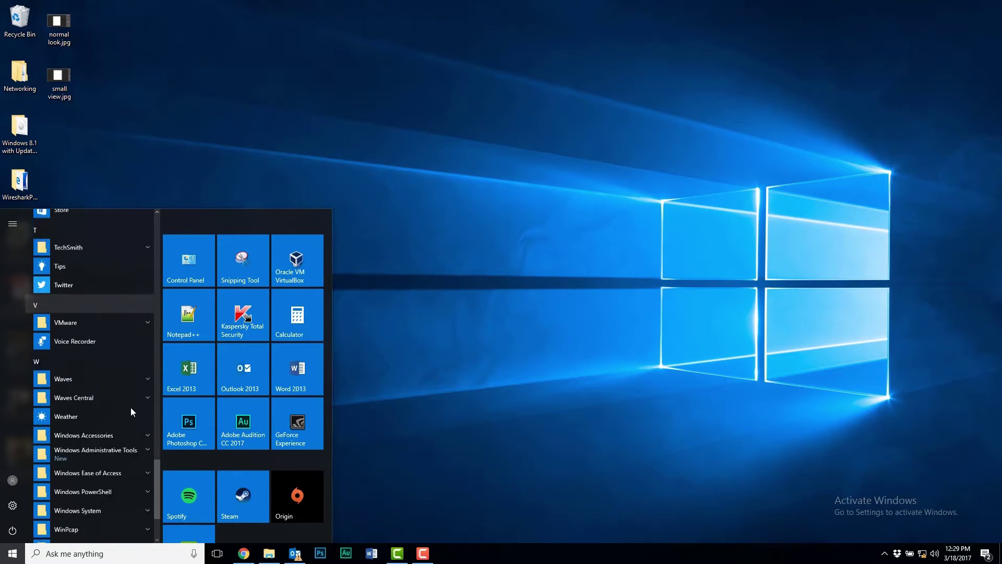
click(133, 353)
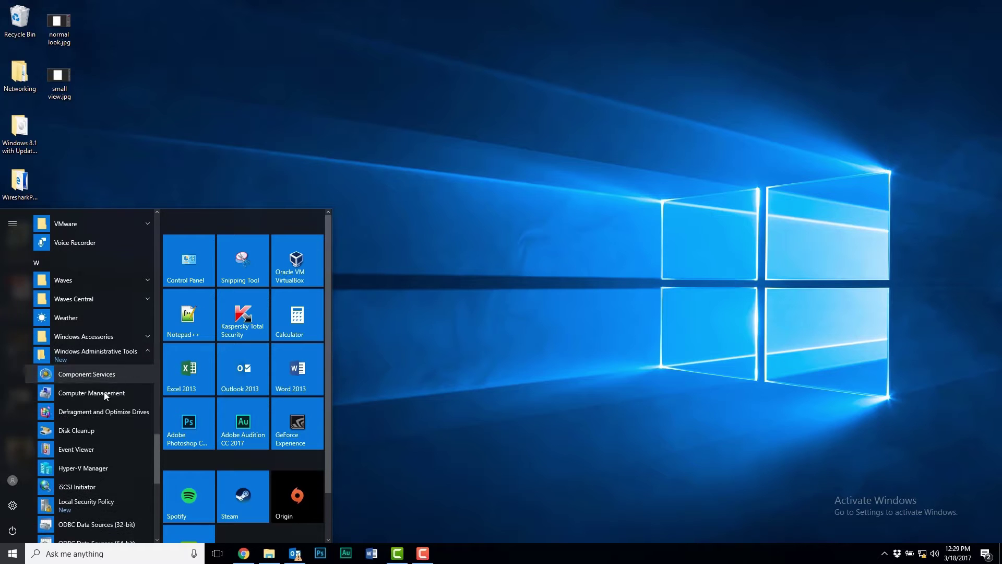
click(92, 468)
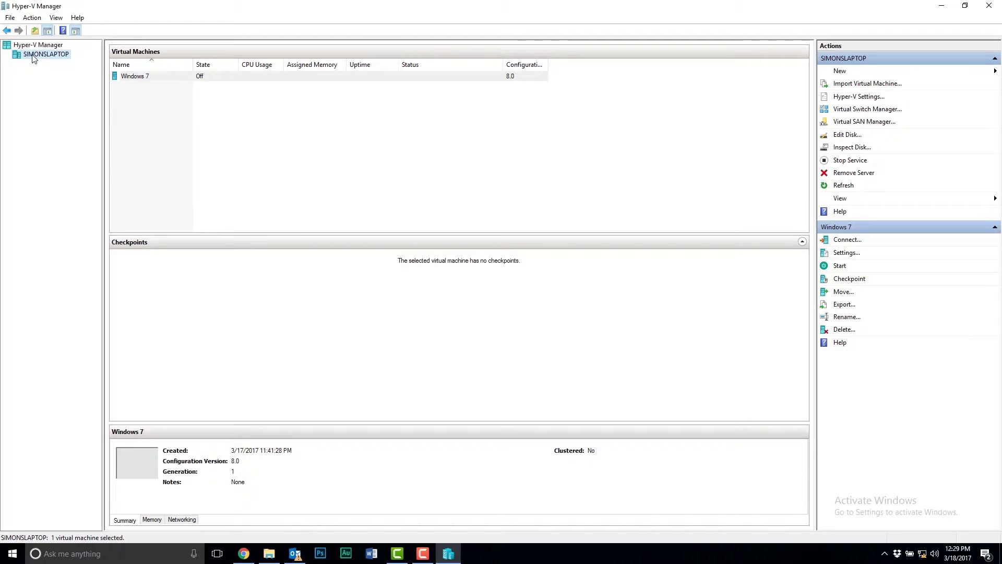
- Start creating a new virtual machine and name it Windows 8 Pro
click(33, 19)
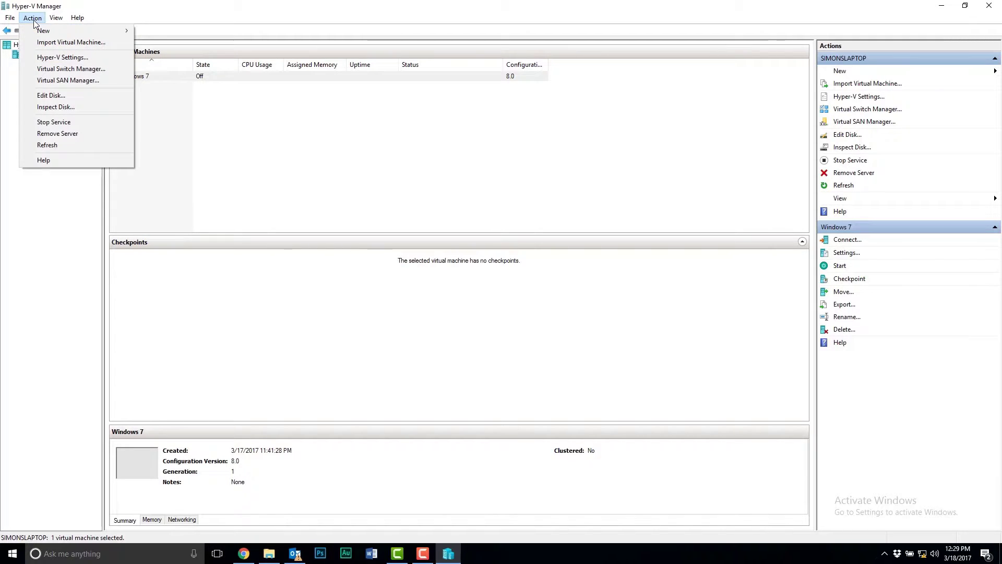
mouse_move(42, 30)
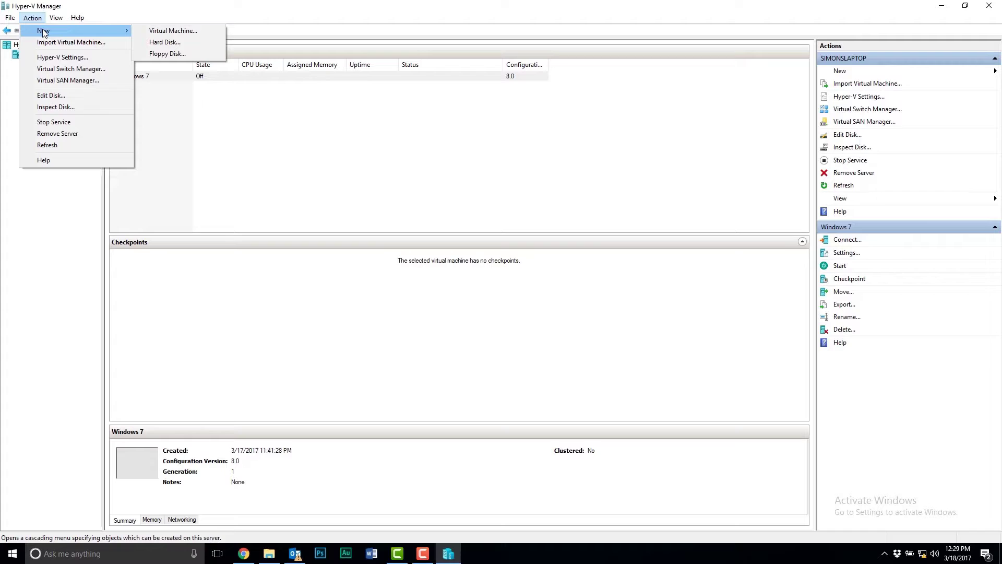
click(158, 29)
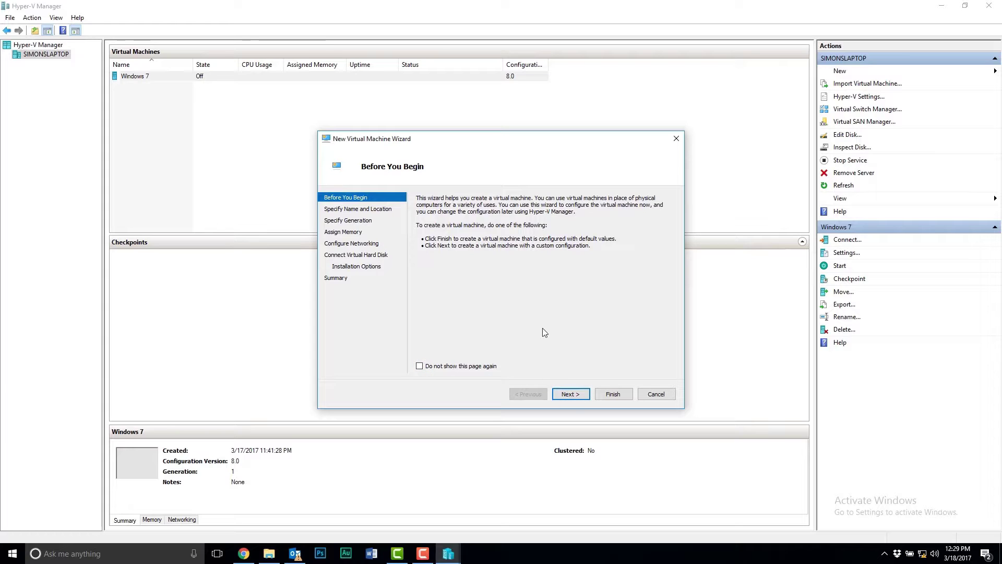
click(570, 393)
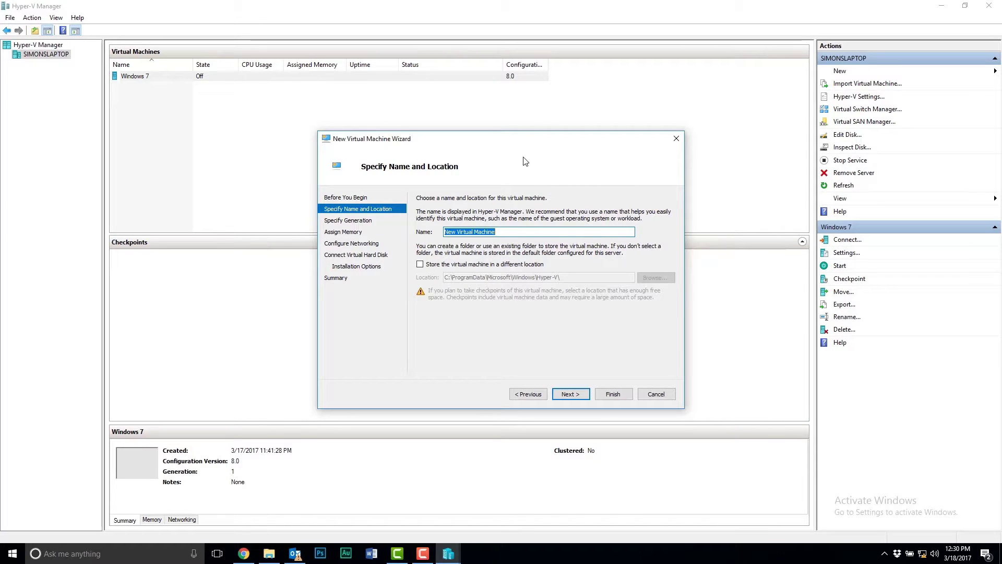
text(Windows 8 P)
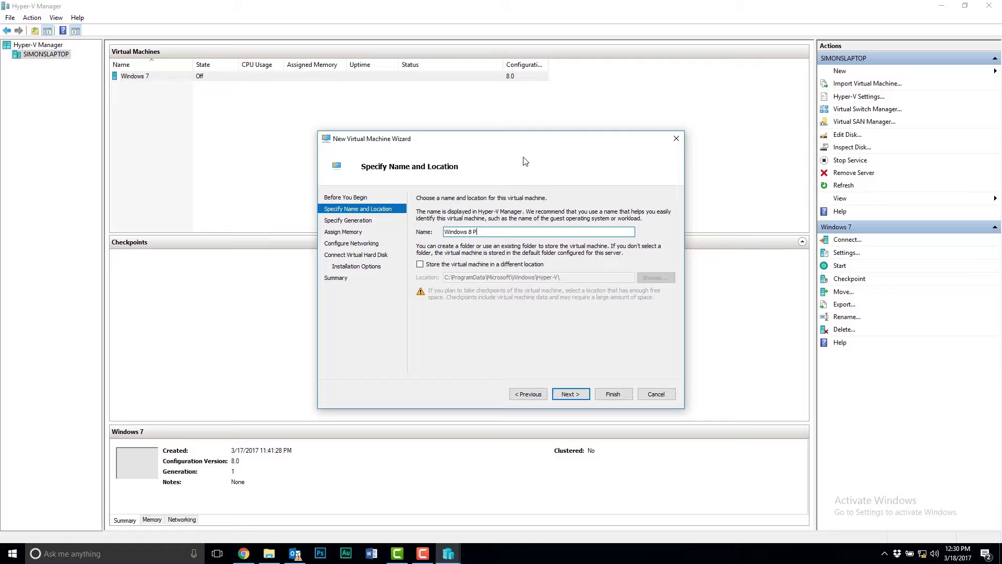
text(ro)
- Check the available drives in File Explorer and return to the New Virtual Machine Wizard
click(270, 555)
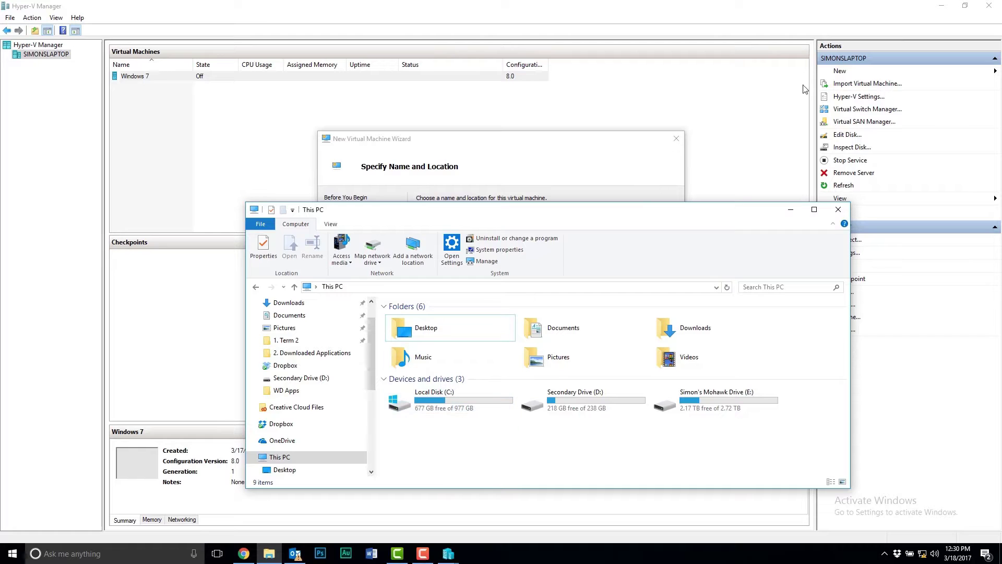
click(944, 5)
click(945, 5)
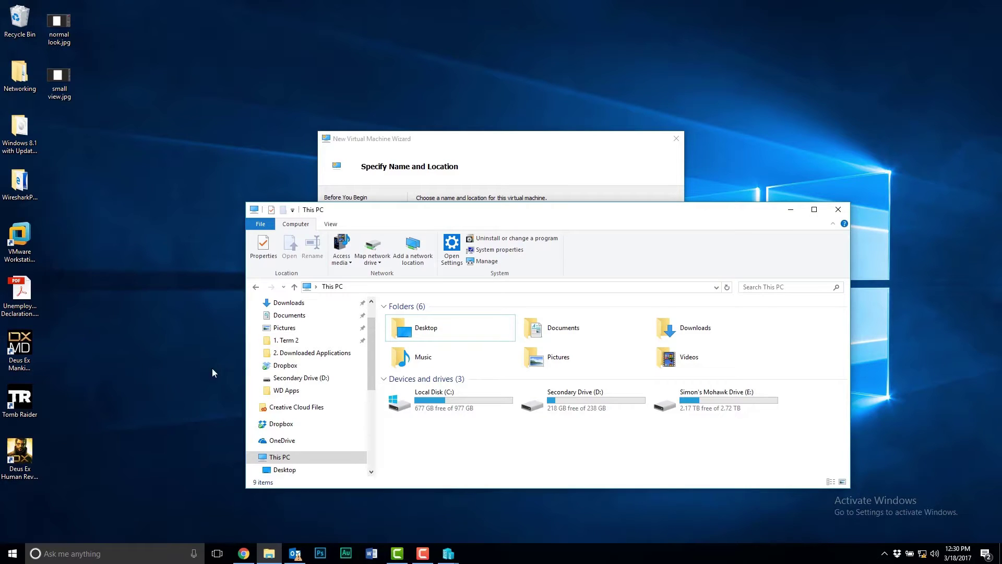
click(449, 553)
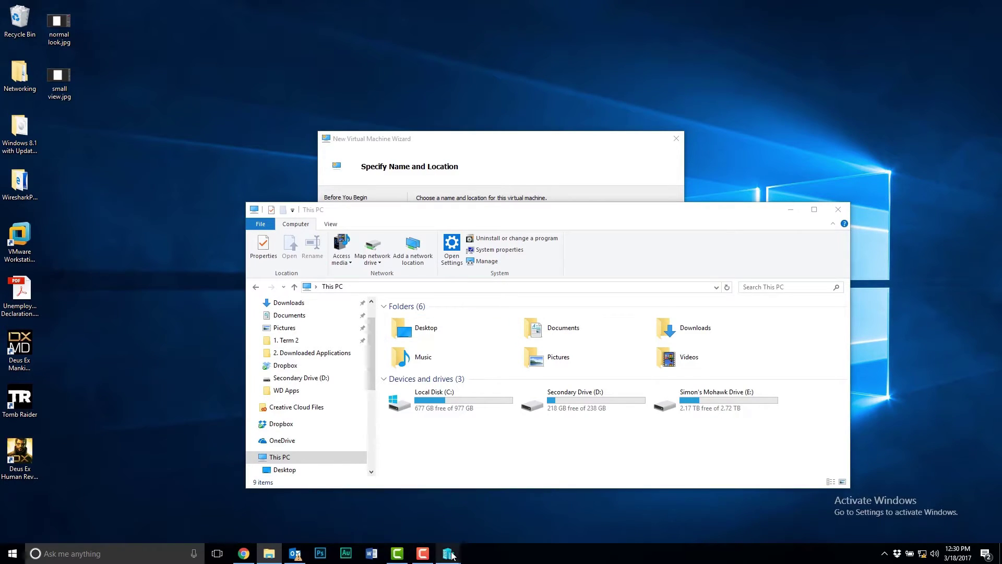
click(442, 523)
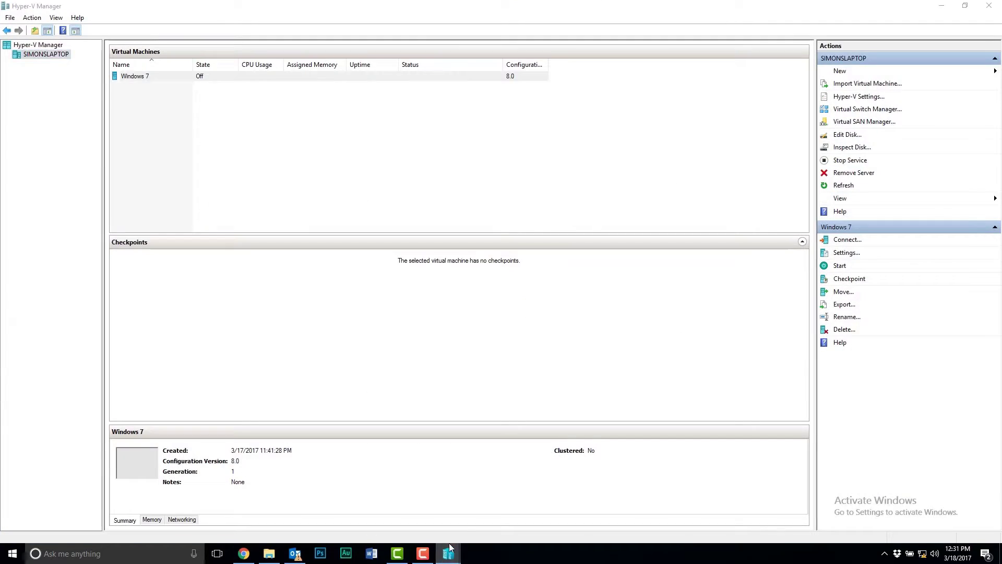
mouse_move(449, 548)
click(480, 493)
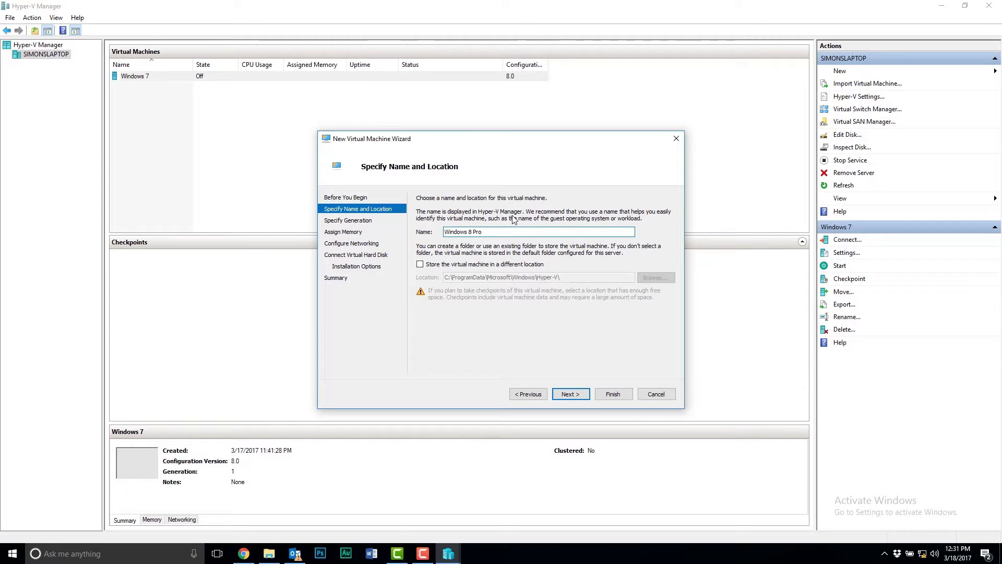
- Accept the default storage location and Generation 1 for the virtual machine, continuing to memory assignment
click(568, 395)
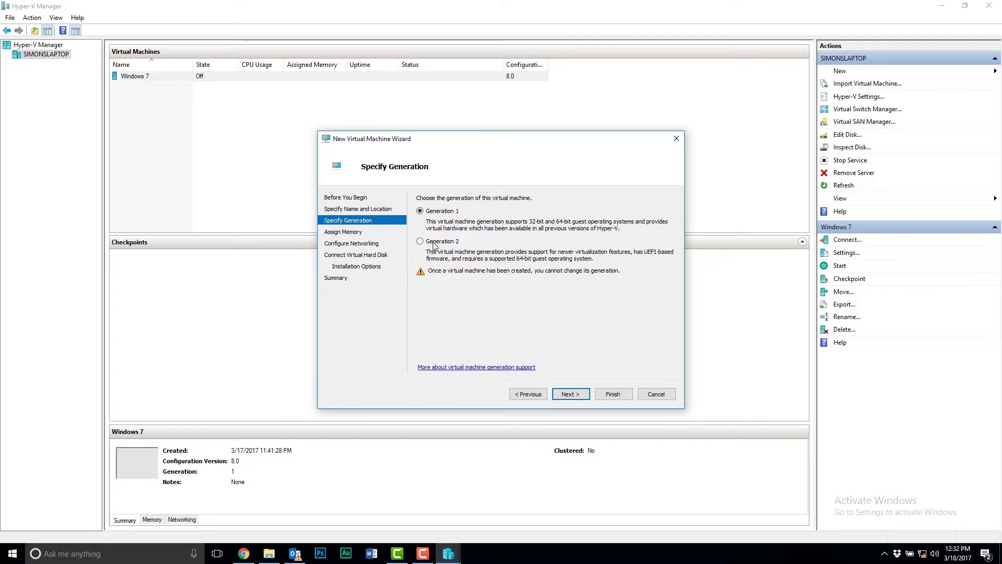
click(569, 395)
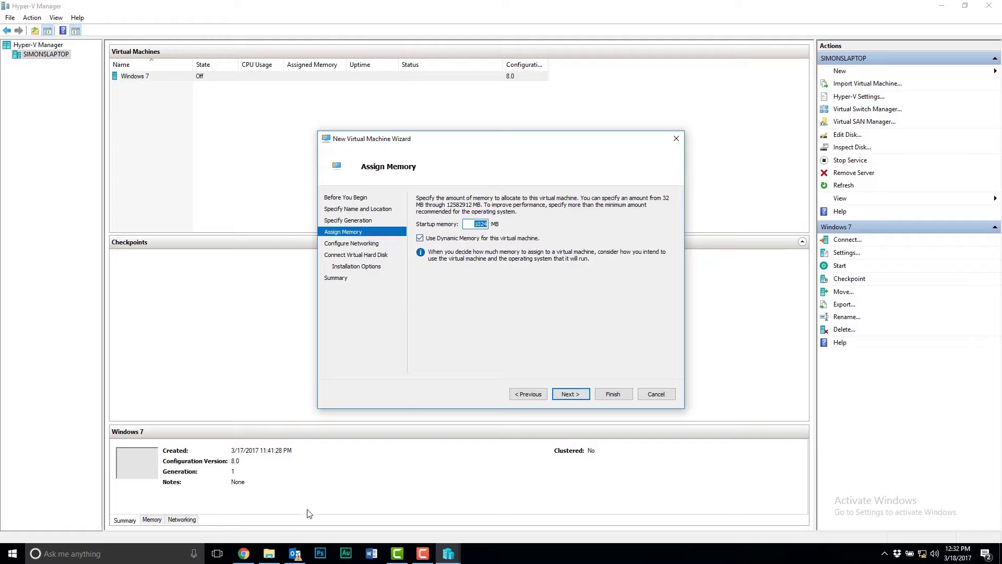
- Review the Windows 10 minimum requirements in Chrome and return to the virtual machine's memory settings
click(247, 552)
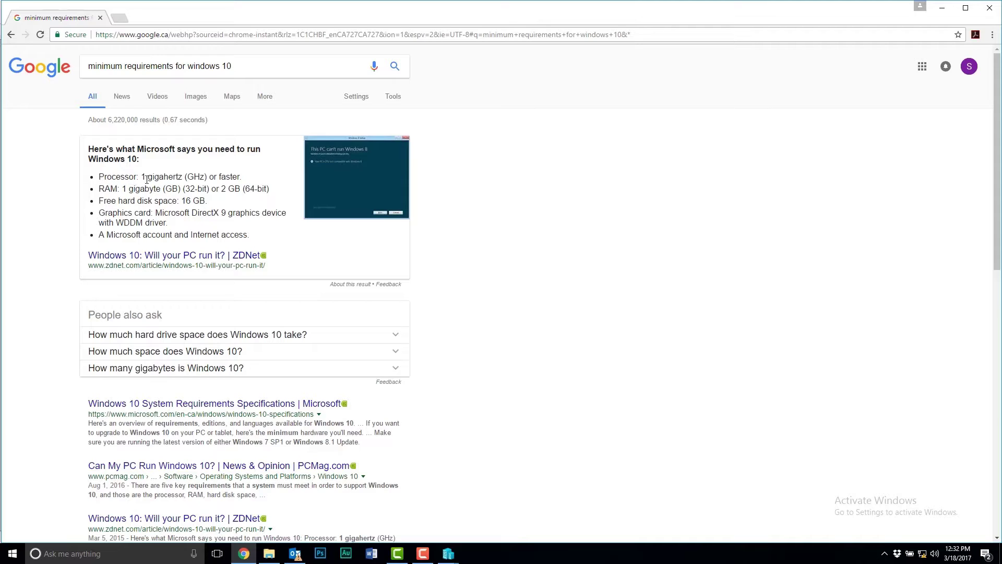
click(943, 8)
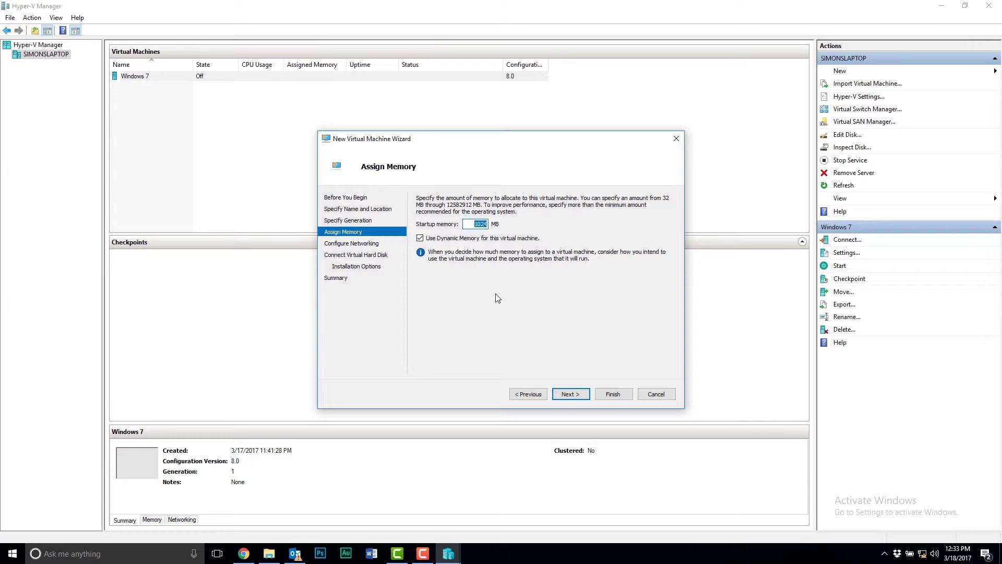
- Set the virtual machine's startup memory to 24576 MB with Dynamic Memory kept on, and continue to networking
text(245)
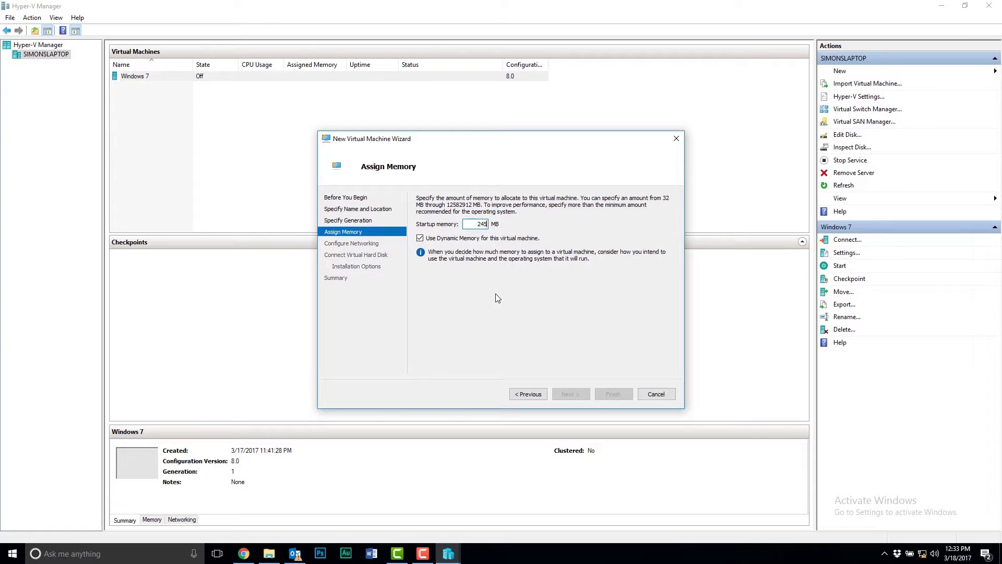
text(76)
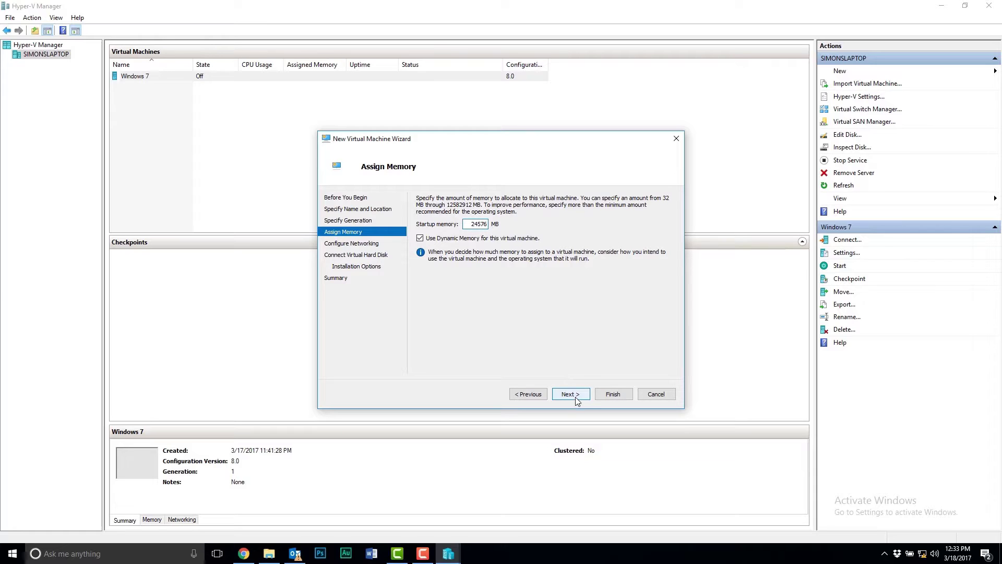
click(465, 225)
click(571, 395)
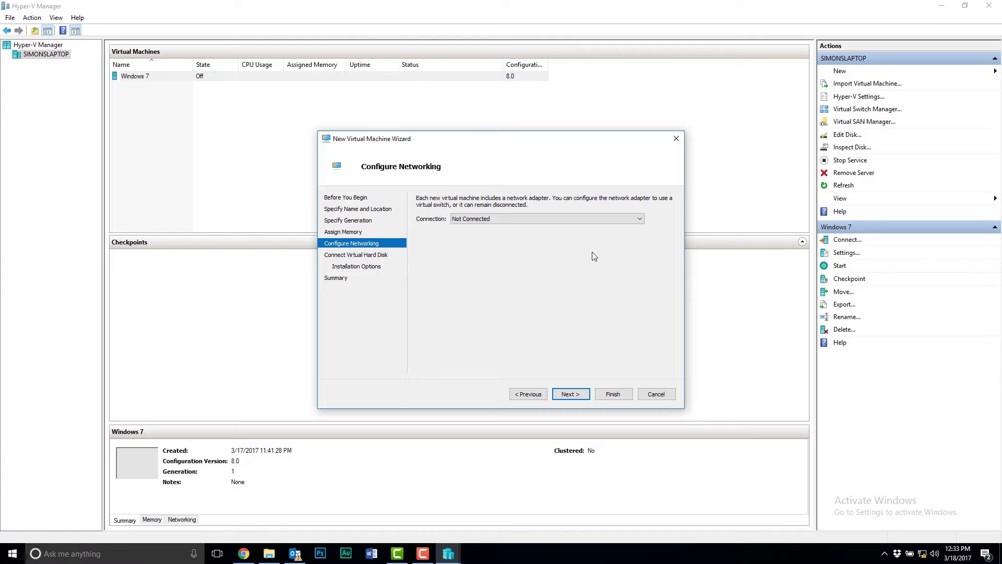
- Connect the virtual machine's network adapter to the External Virtual Switch and continue to the virtual hard disk settings
click(591, 220)
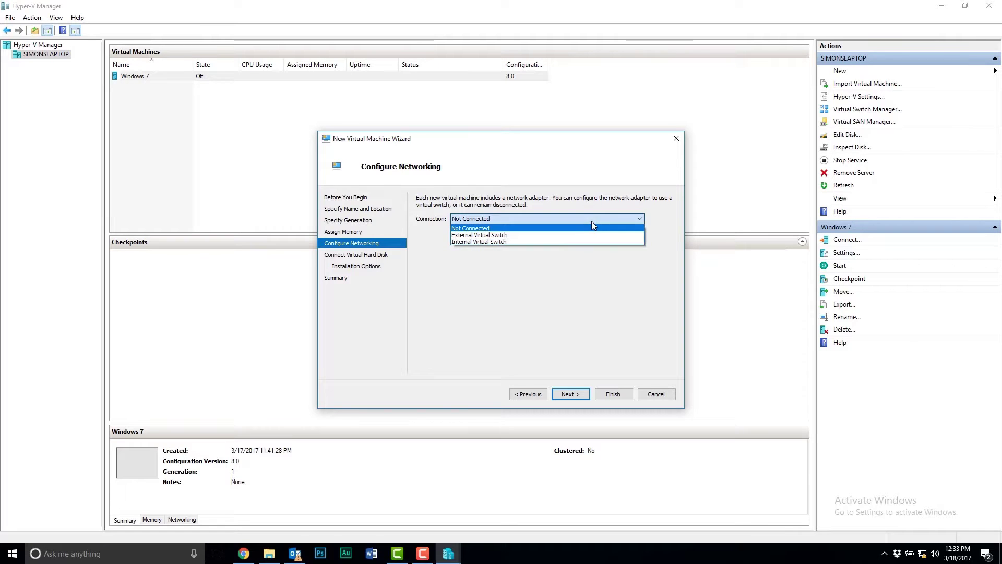
click(560, 236)
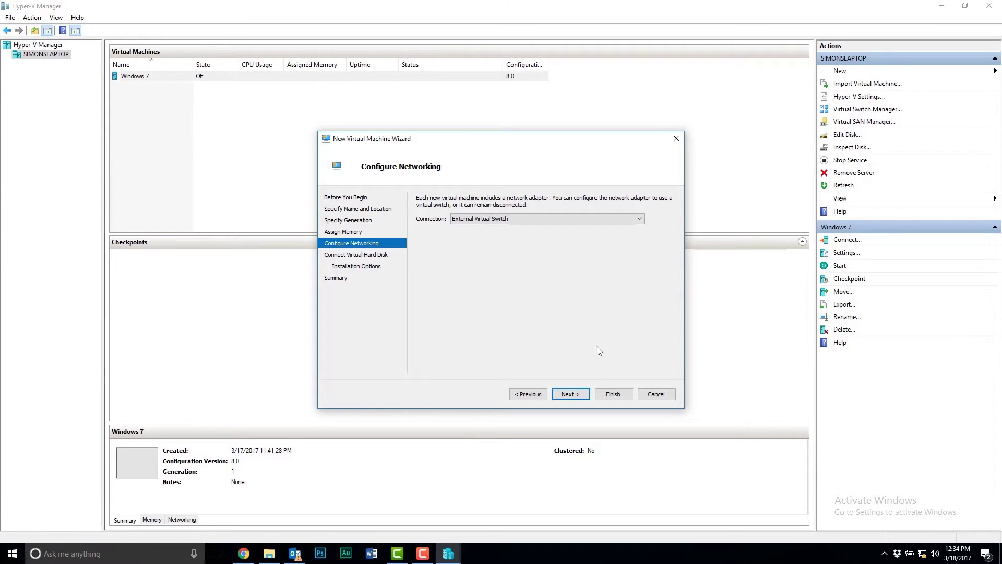
click(569, 394)
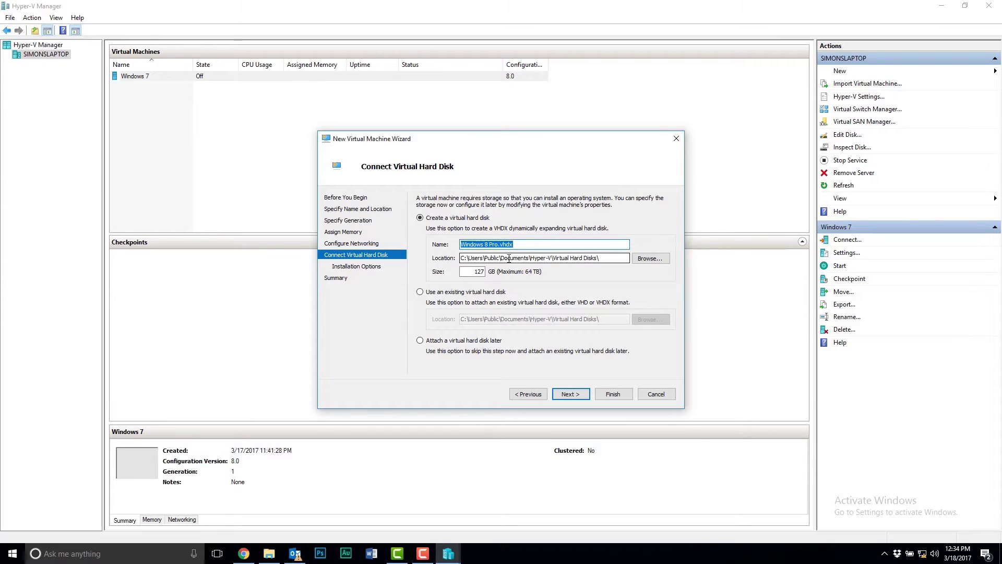
- Set the new virtual hard disk's size to 500 GB, checking drive space in File Explorer before continuing to the installation options
double_click(476, 272)
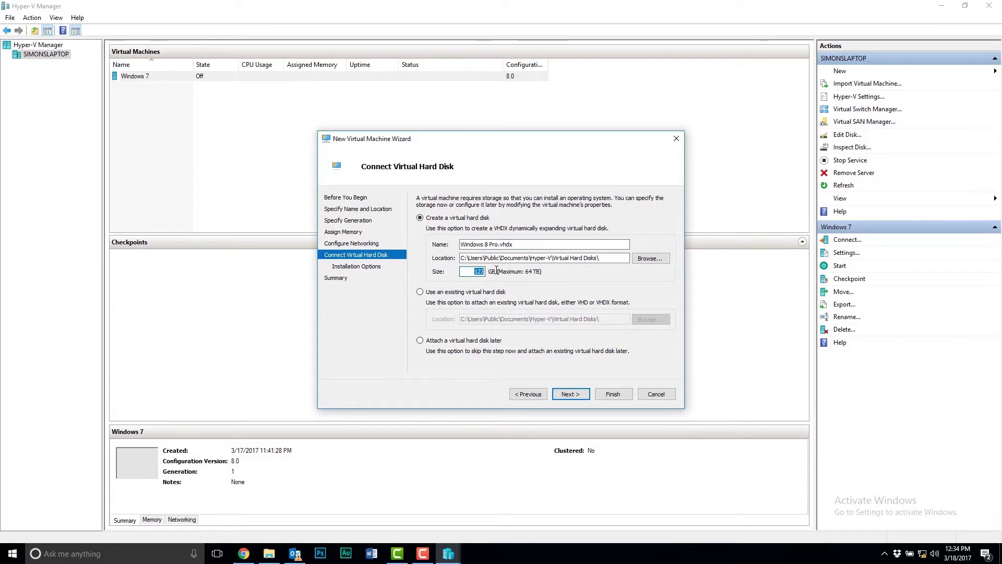
text(500)
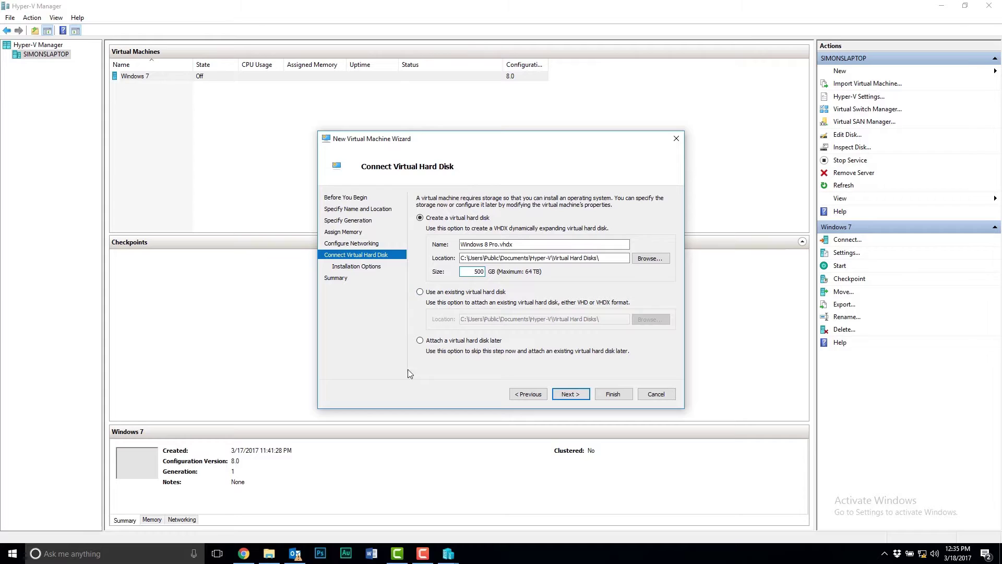
click(268, 554)
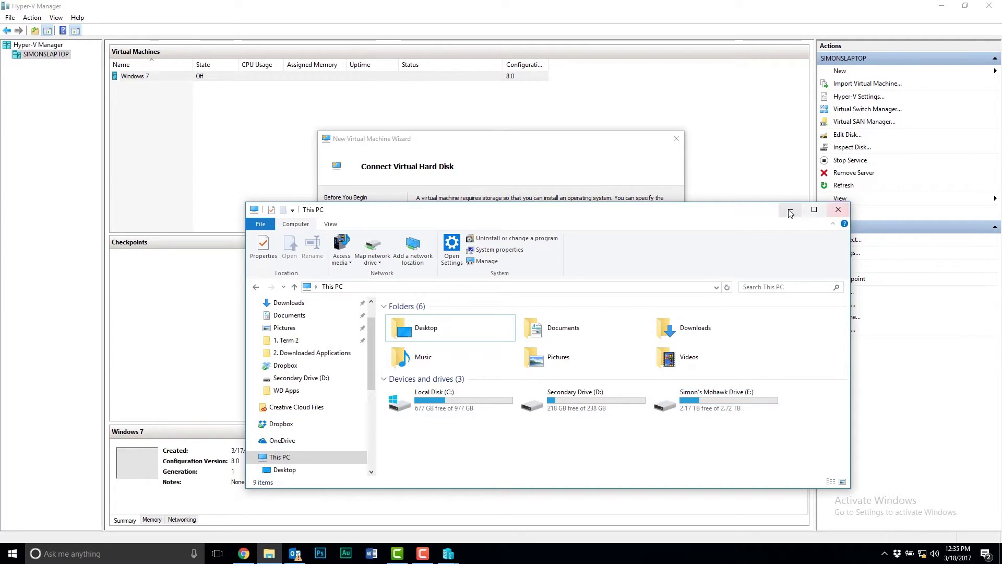
click(838, 209)
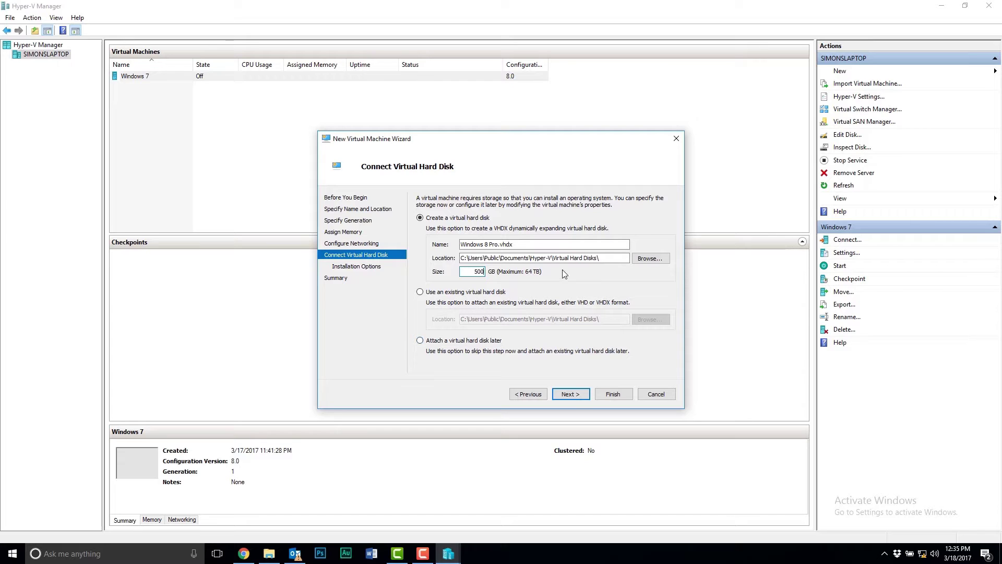
click(570, 394)
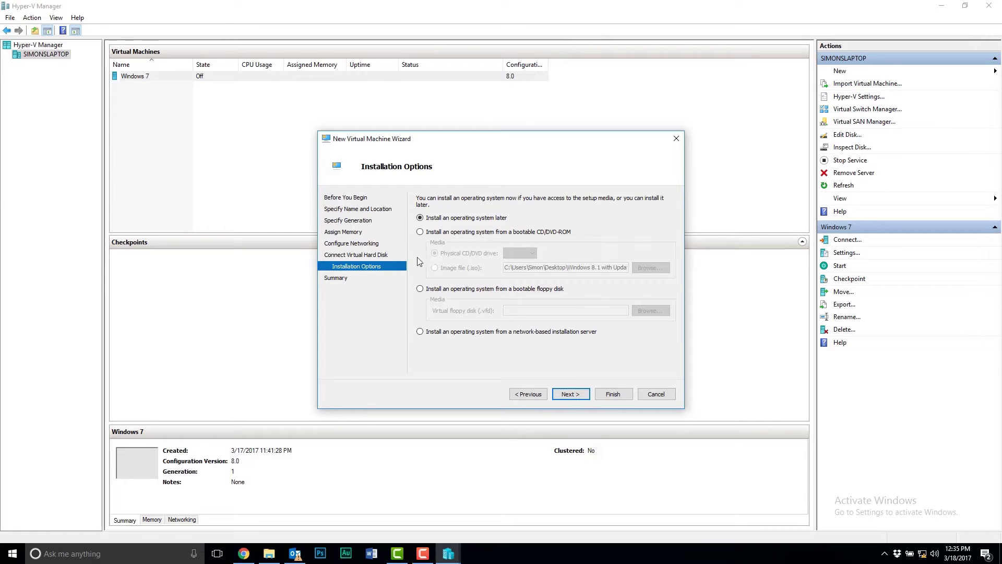
- Choose installation from a bootable image file, using the Windows 8.1 with Update ISO in its Desktop folder
click(421, 232)
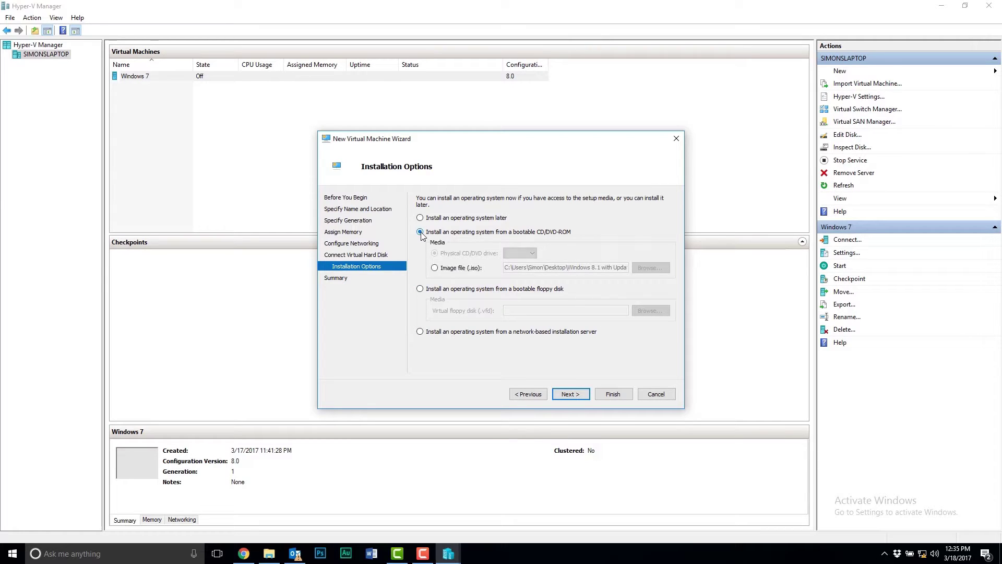
click(435, 267)
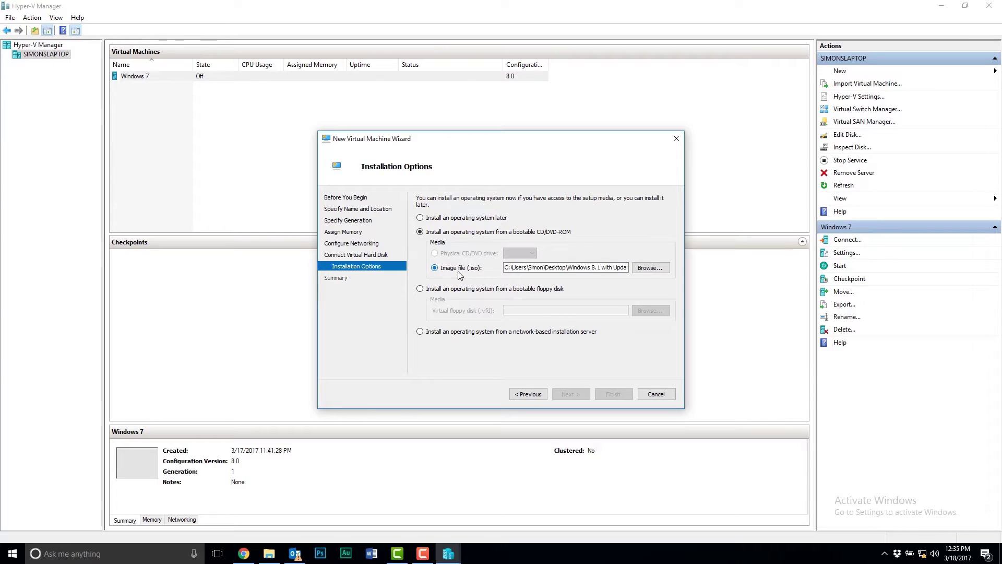
click(665, 267)
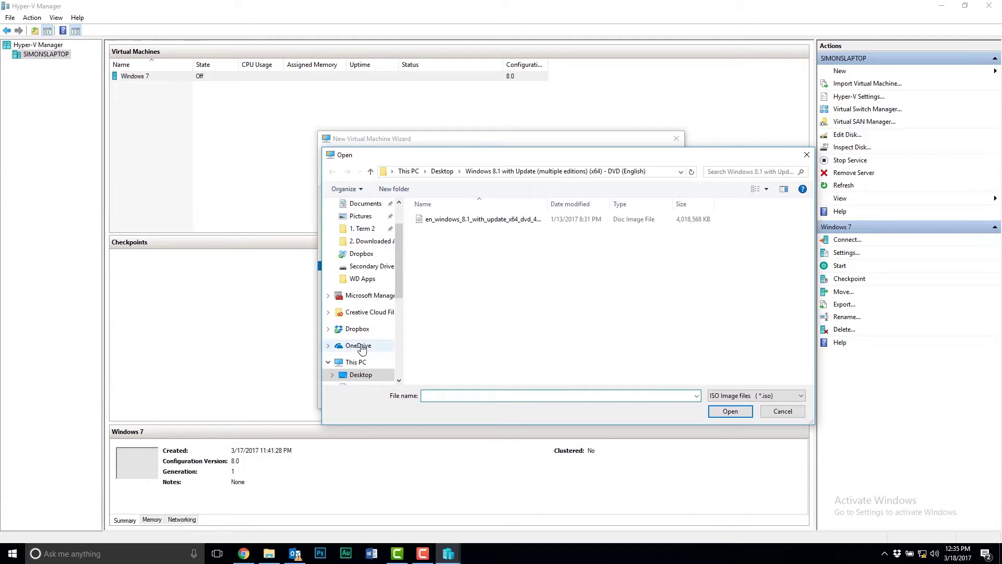
click(361, 375)
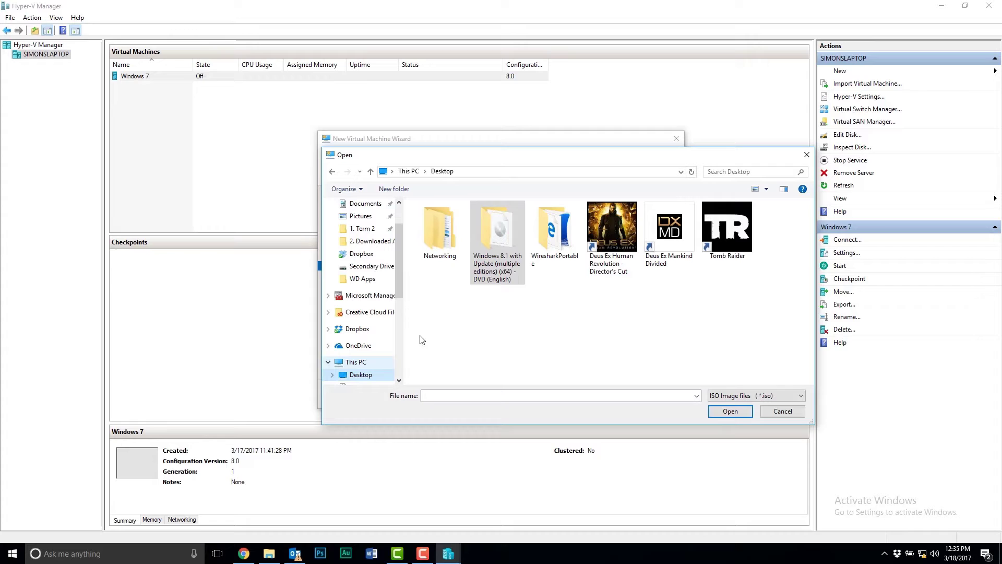
double_click(495, 239)
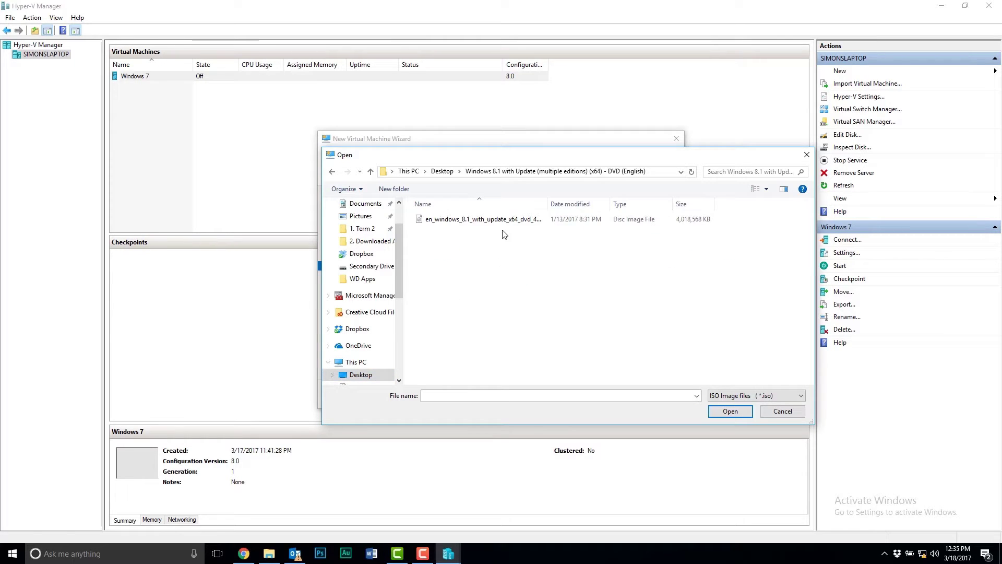
double_click(504, 220)
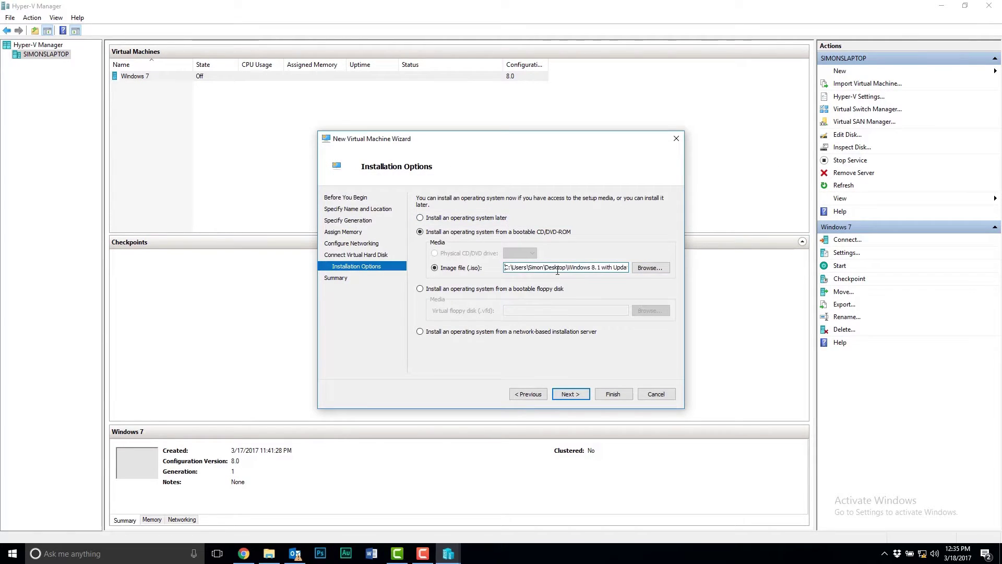
- Review the wizard's summary and finish creating the Windows 8 Pro virtual machine
click(571, 395)
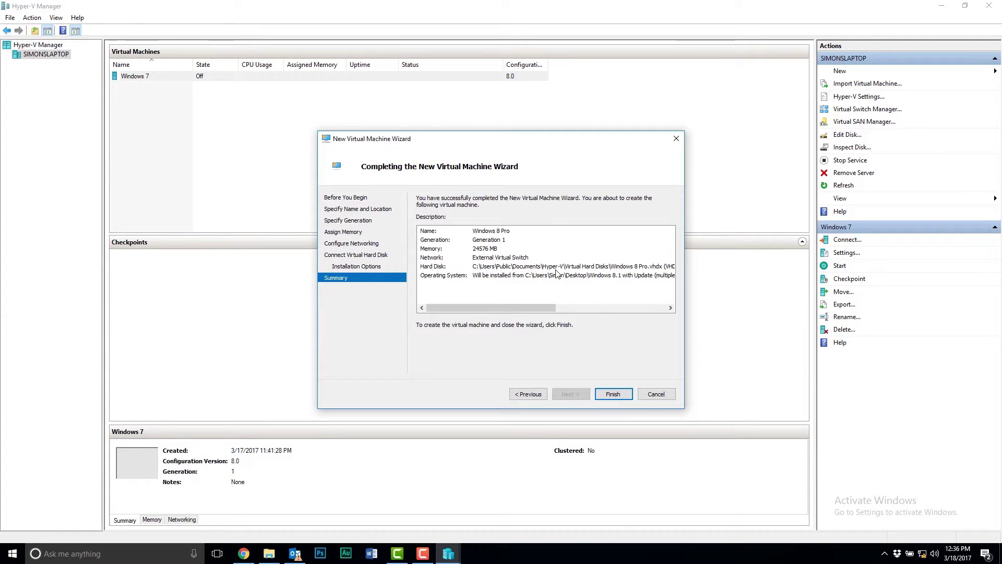
drag(515, 306, 540, 307)
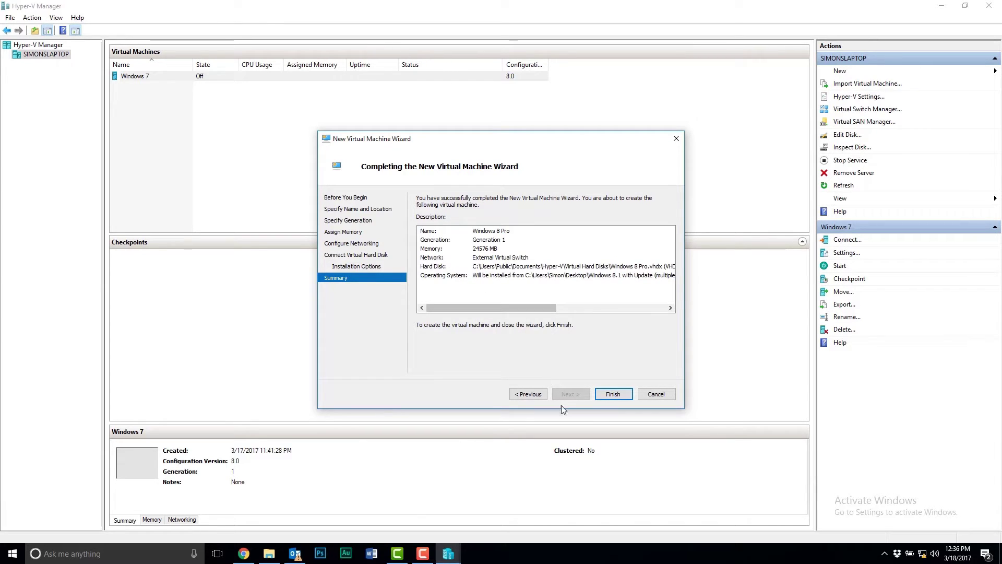
click(609, 395)
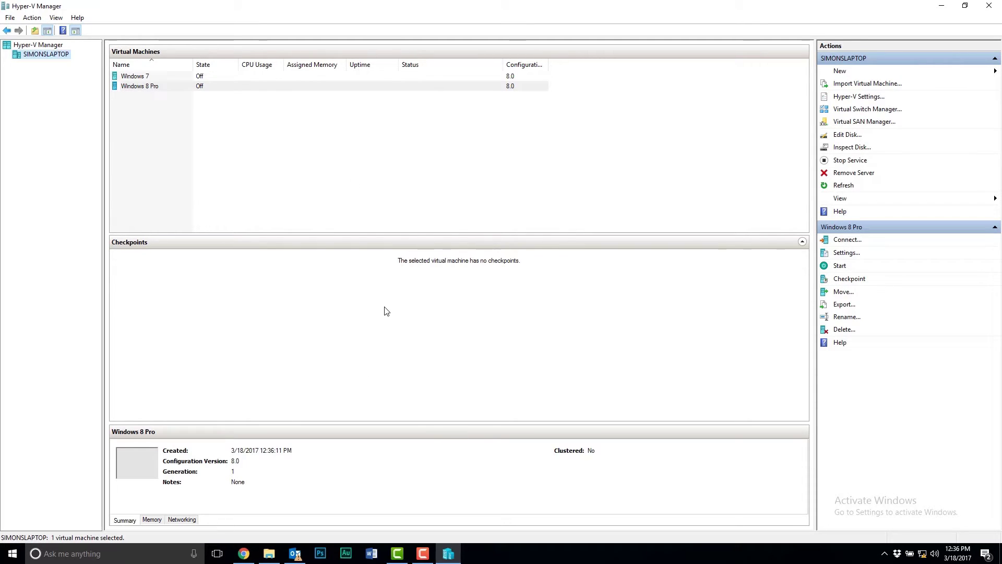
- Set the Windows 8 Pro virtual machine's number of virtual processors to 5, apply the change and close its settings
click(158, 88)
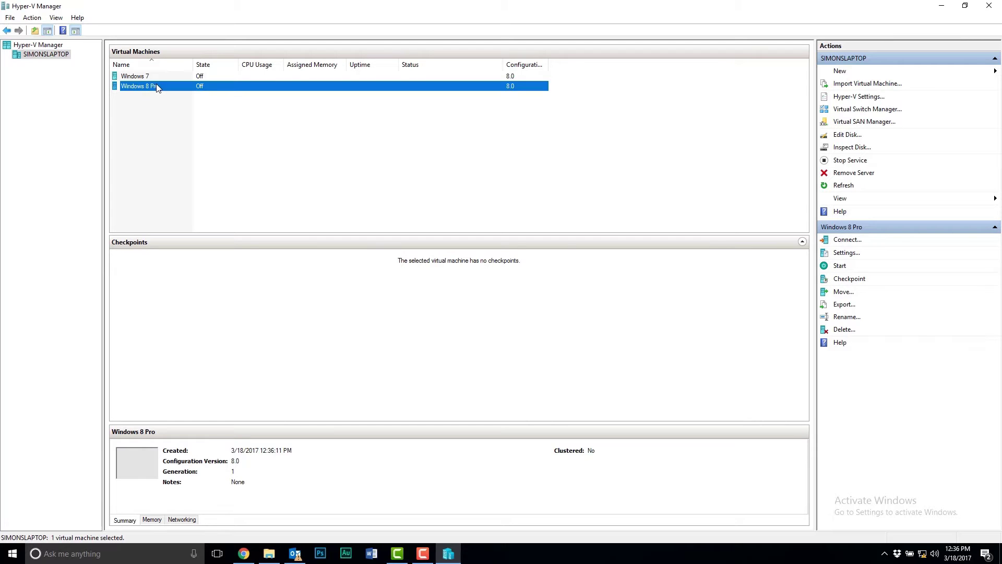
click(847, 252)
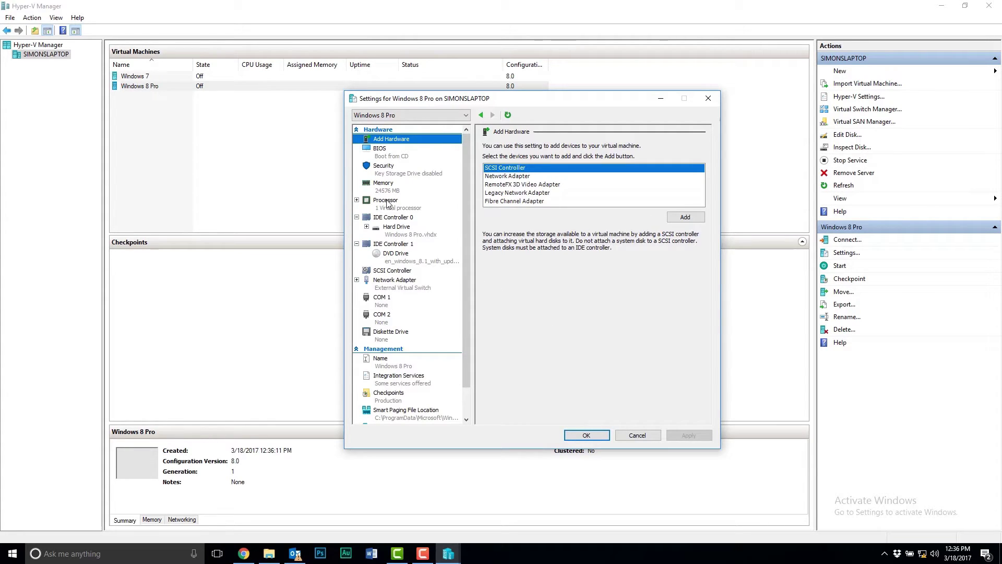
click(387, 202)
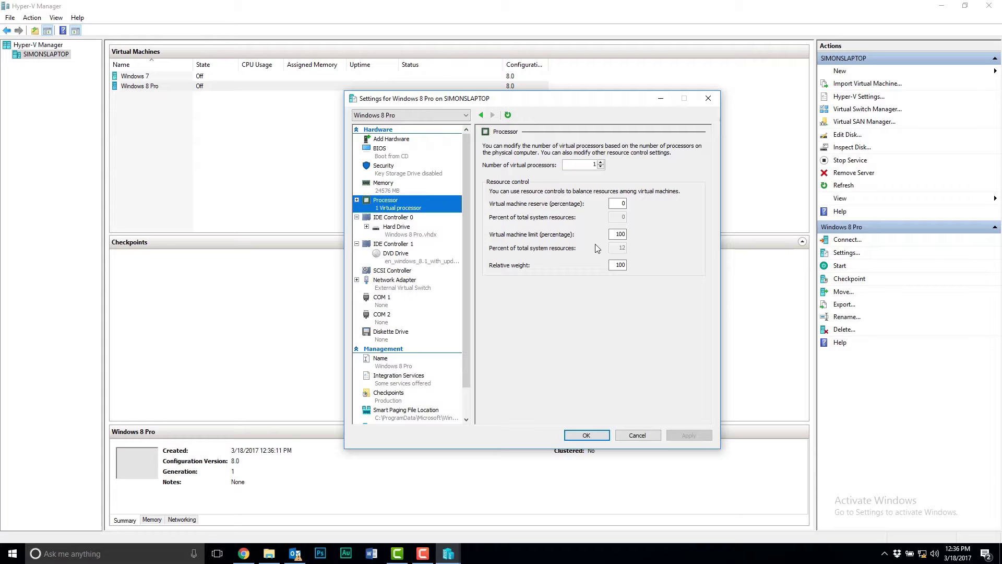
click(602, 163)
click(601, 163)
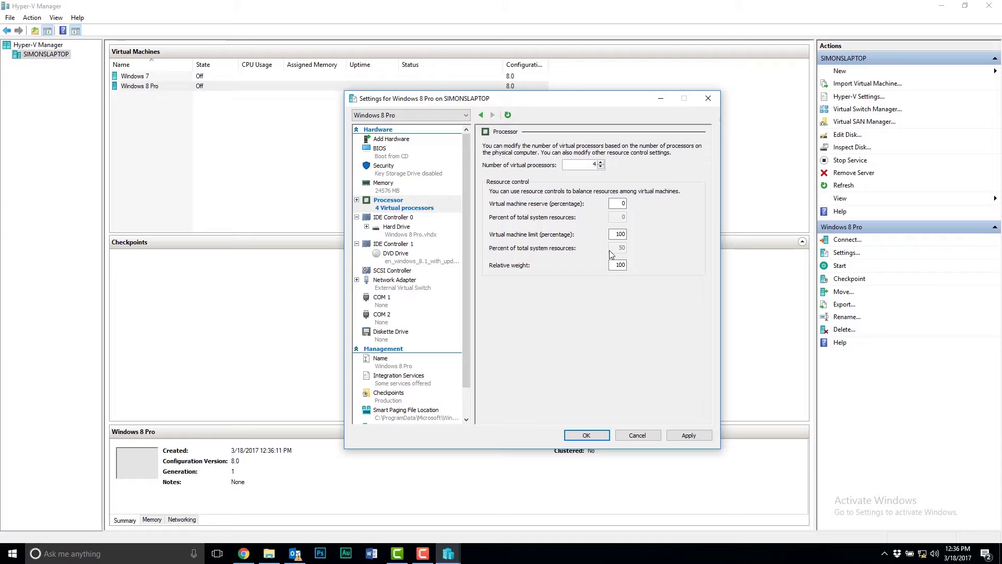
click(601, 163)
click(601, 162)
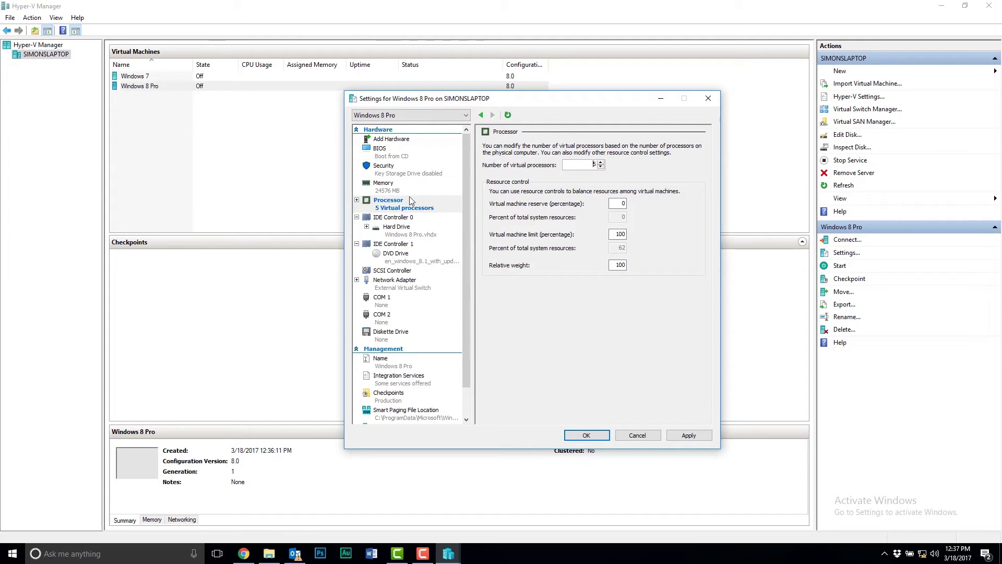
click(689, 435)
click(592, 434)
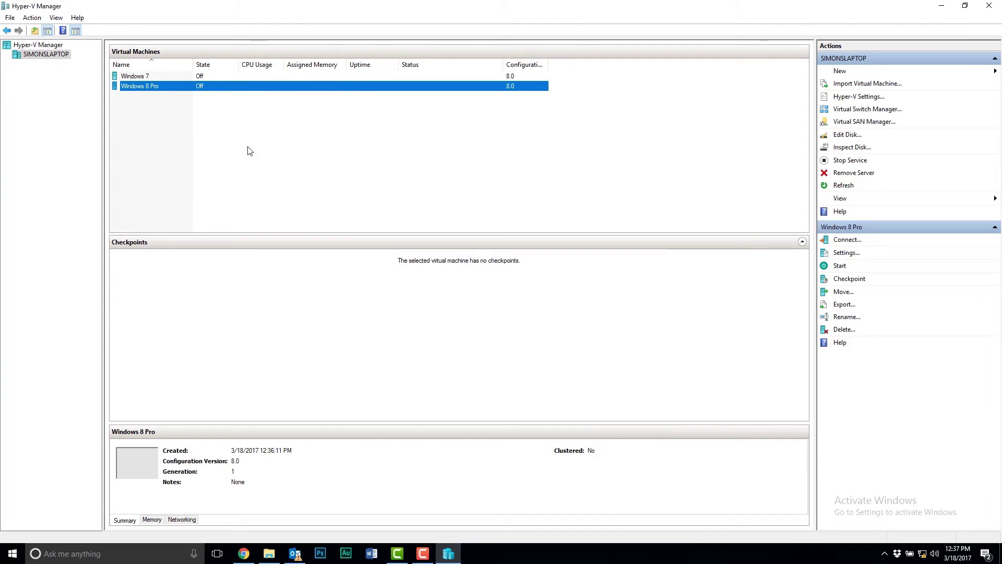
- Connect to the Windows 8 Pro virtual machine and start it
right_click(135, 86)
click(155, 93)
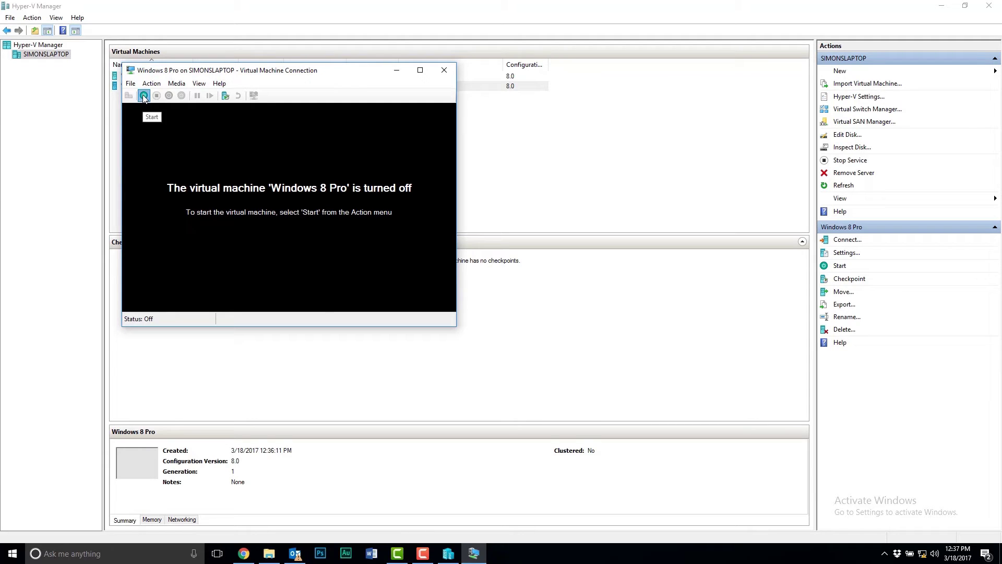
click(143, 96)
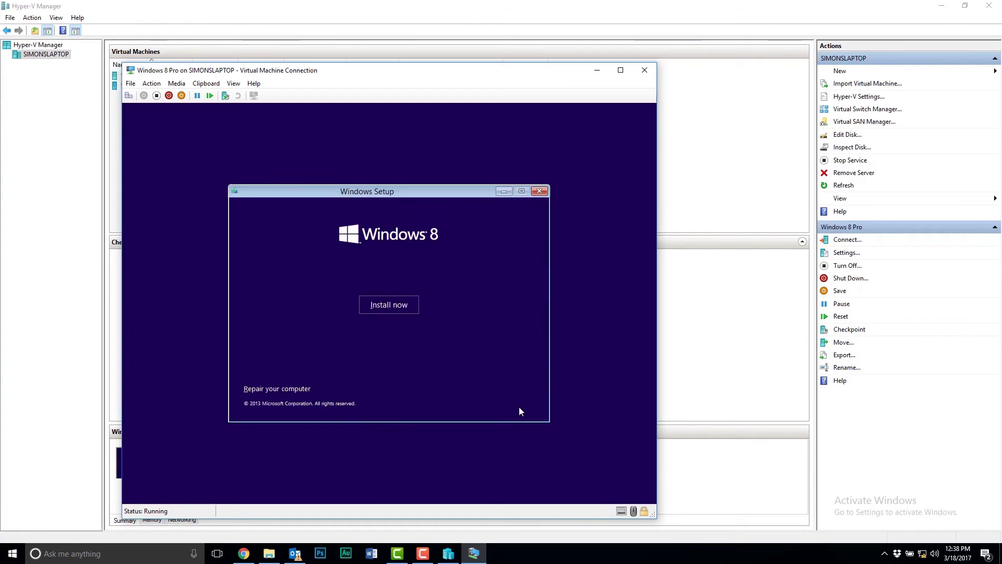
- Begin the Windows 8 installation and install it on the 500 GB Drive 0 Unallocated Space
click(397, 304)
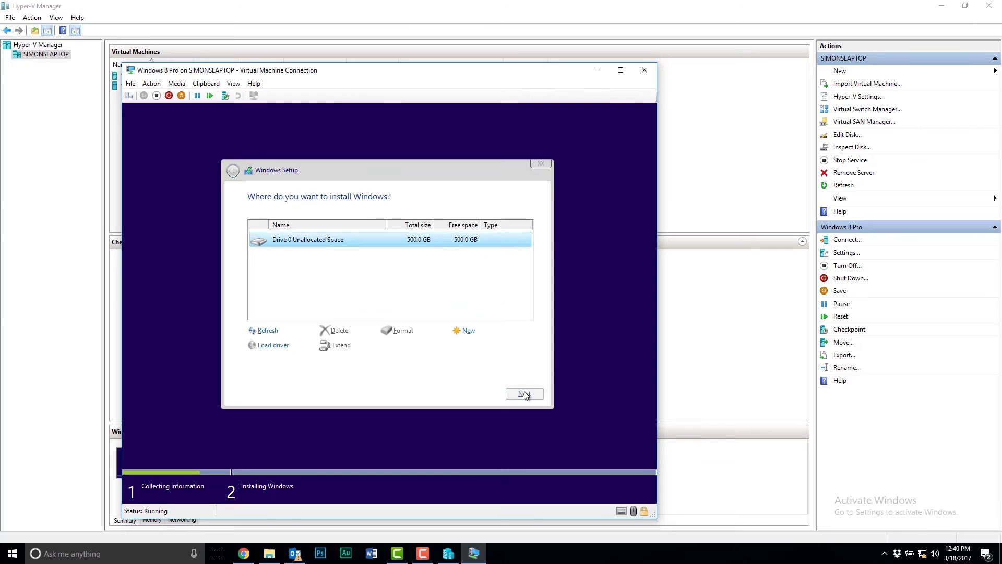
click(523, 393)
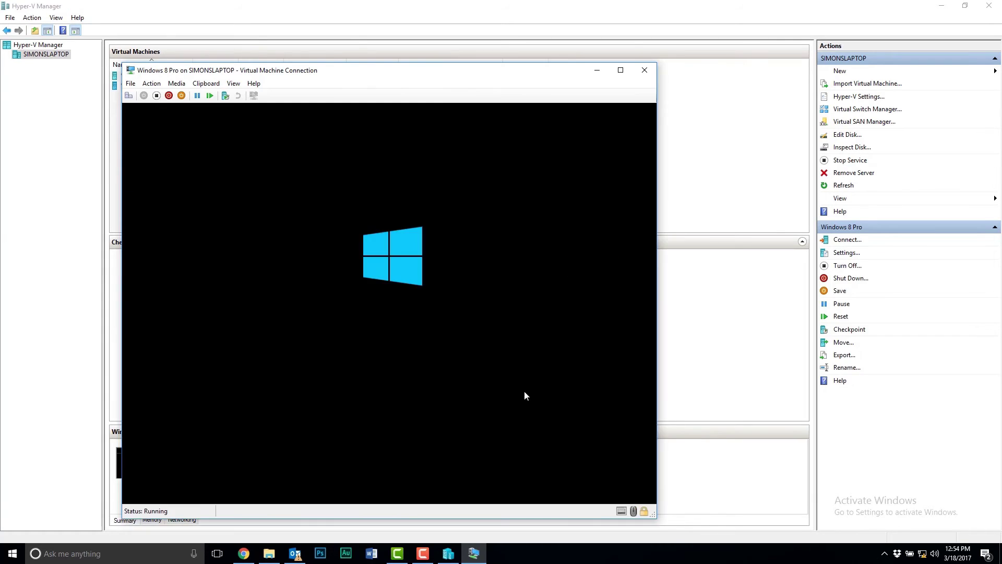
- Name the PC SimonsSound on the Personalize page and continue the Windows setup
text(SimonsSoundSolutio)
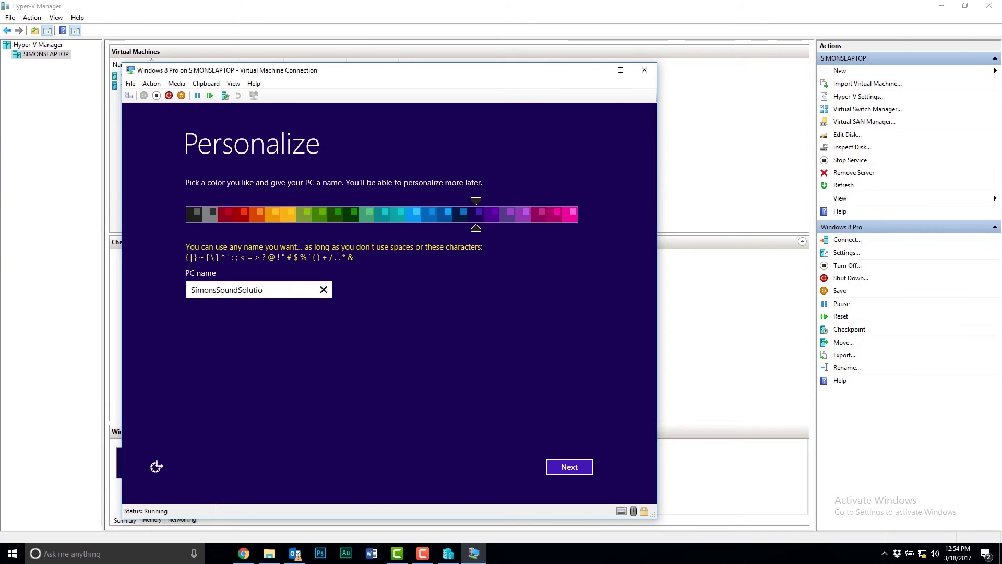
key(BackSpace)
key(BackSpace)
key(BackSpace)
key(BackSpace)
key(BackSpace)
key(BackSpace)
key(BackSpace)
click(497, 453)
- Create the local account by entering the user's name, the account password and its confirmation, and finish the account setup
text(Simon)
key(Tab)
text(•••••••••)
key(Tab)
text(•••••••••)
click(581, 473)
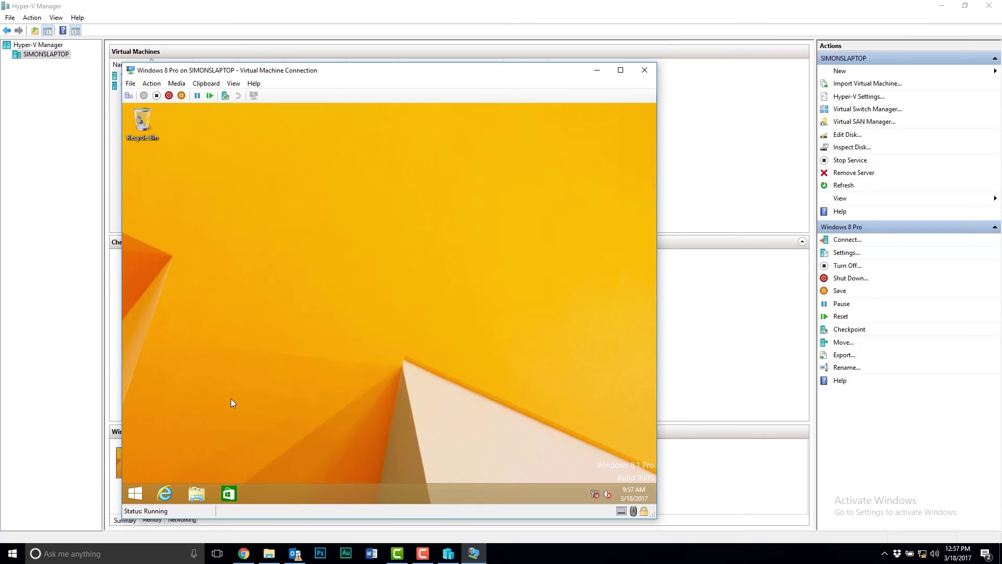
- Open Command Prompt inside the virtual machine and try to query the user accounts with wmic useraccount get ssid
key(super+r)
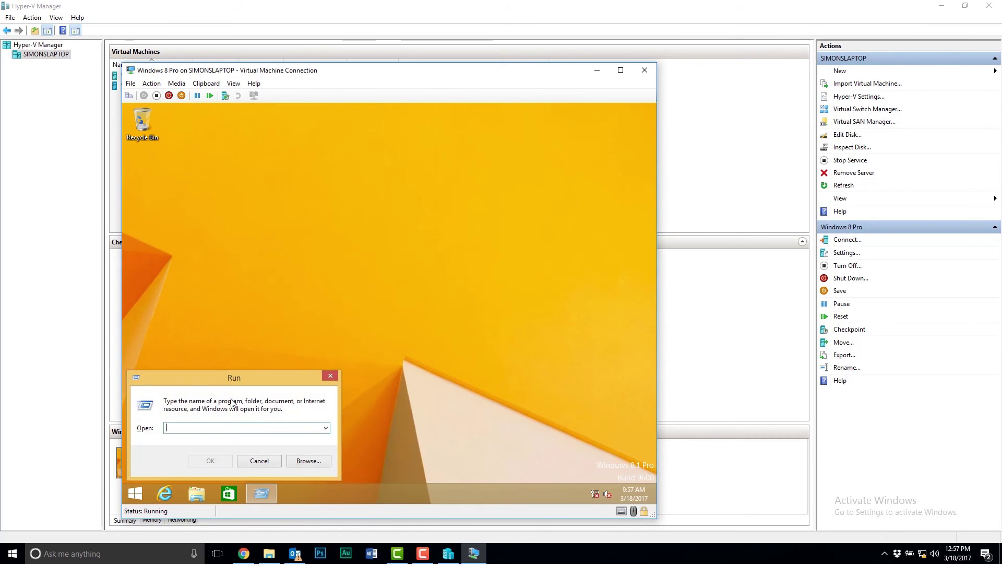
text(cmd)
key(Return)
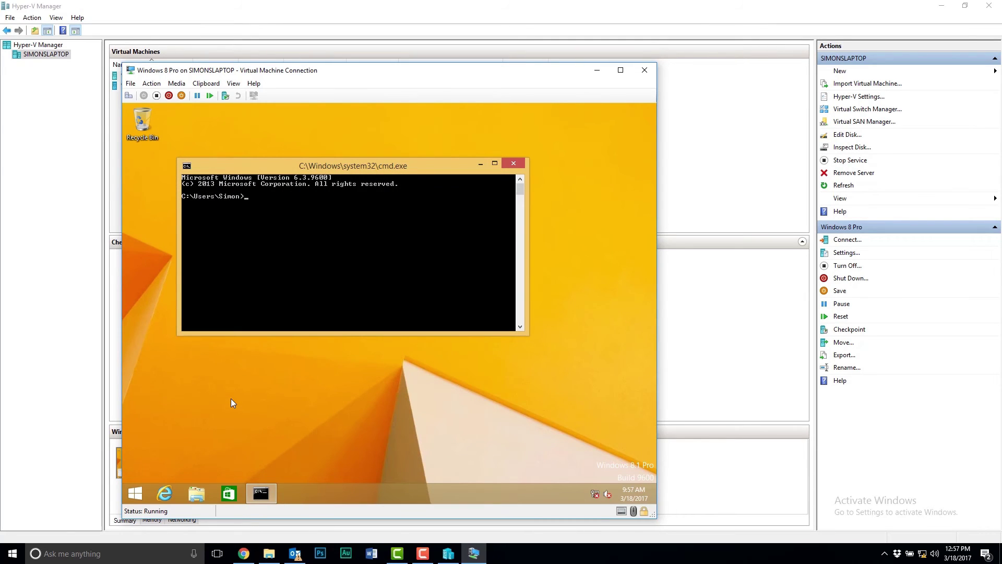
text(wmic user)
text(account get ssid)
key(Return)
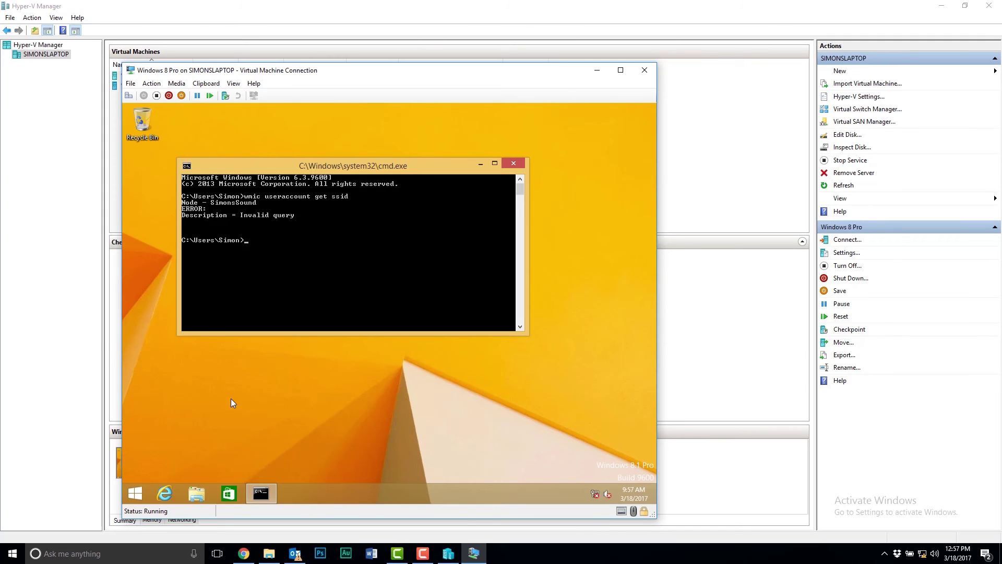
- Query the account security identifiers with wmic useraccount get sid and close Command Prompt
key(Up)
key(BackSpace)
key(BackSpace)
text(id)
key(Return)
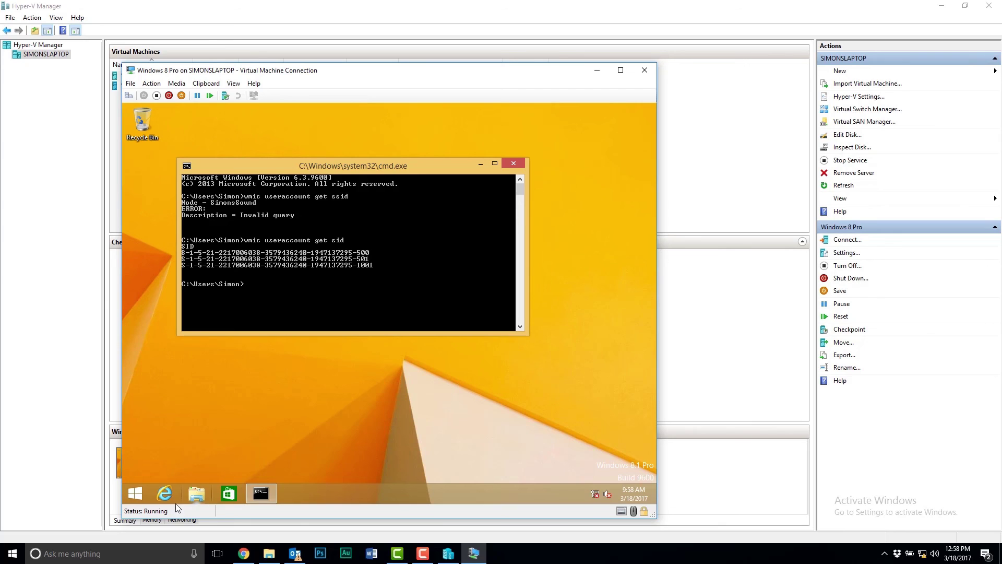
click(521, 163)
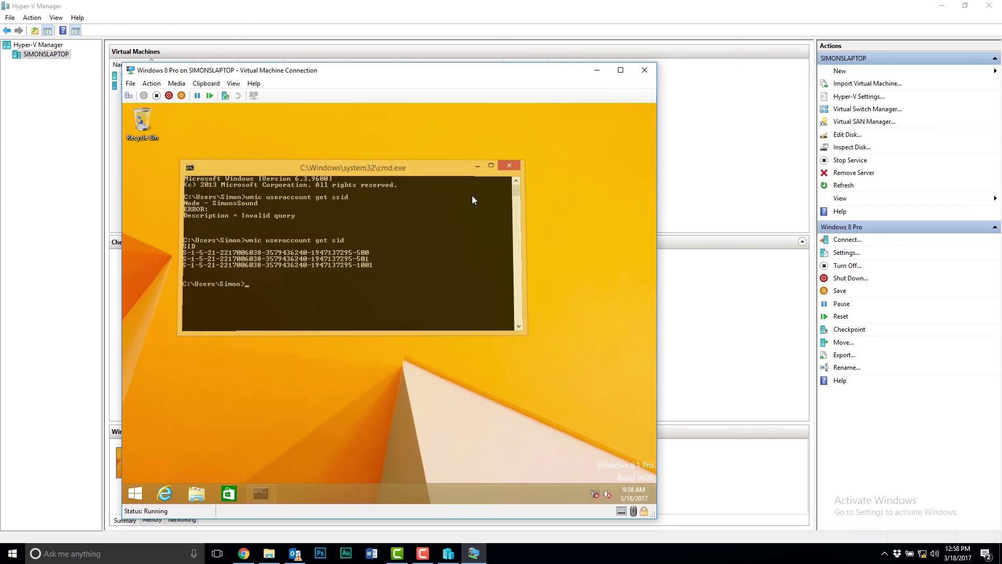
- Shut down Windows inside the virtual machine from its Start screen and close the Virtual Machine Connection window
click(134, 491)
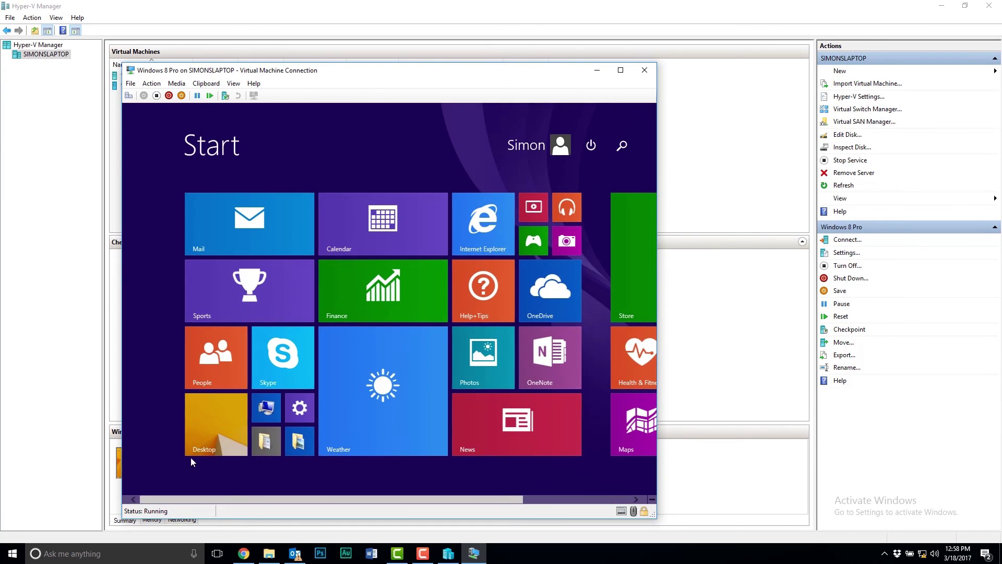
click(591, 145)
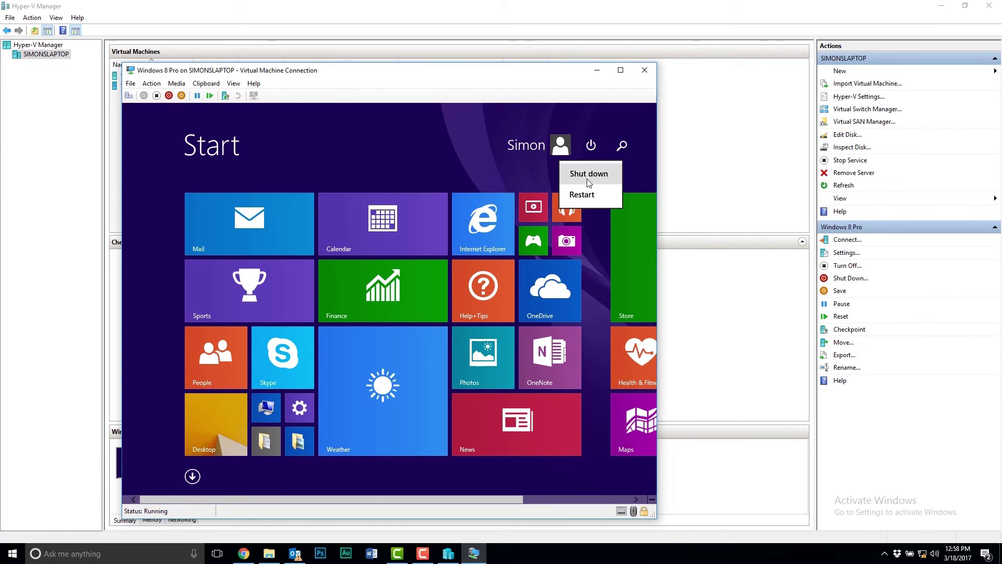
click(588, 174)
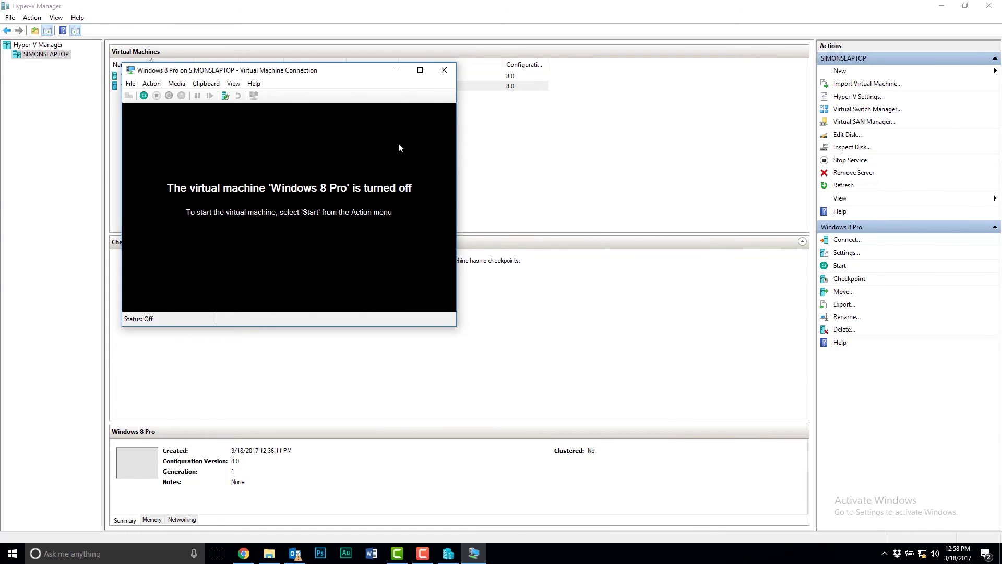
click(444, 73)
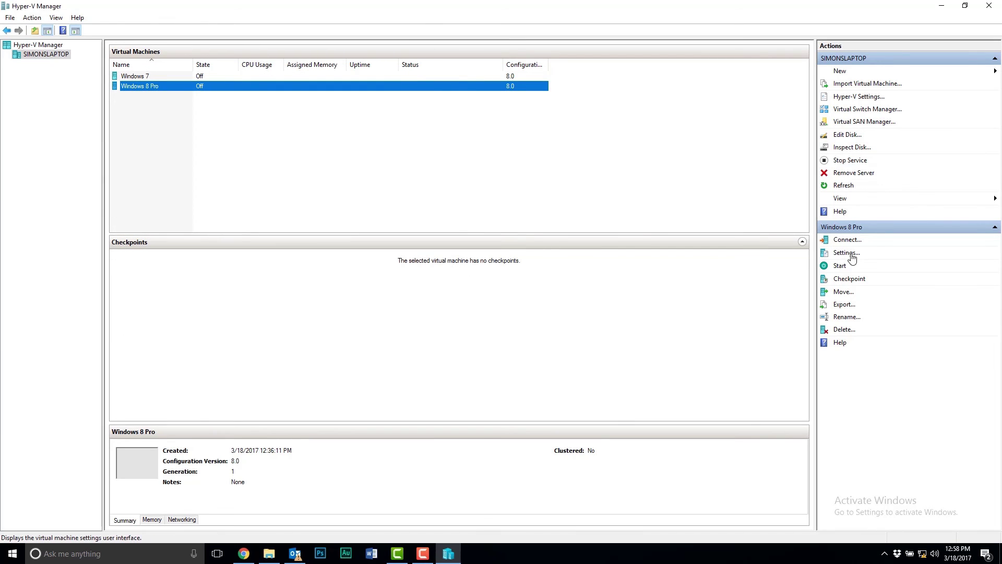
- Set the Windows 8 Pro virtual machine's DVD drive media to None, remove the drive from IDE Controller 1, and close Hyper-V Manager
click(847, 253)
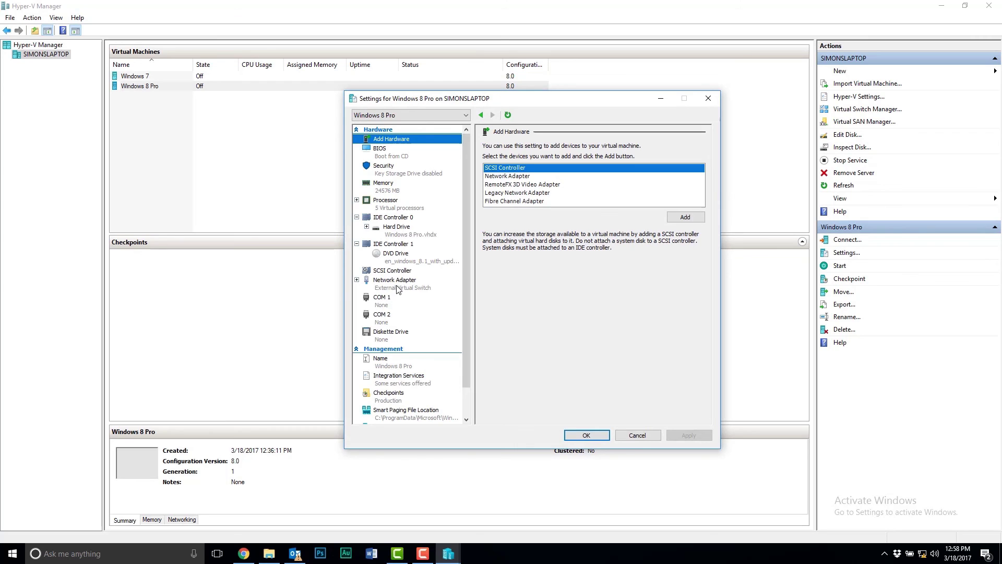
click(395, 255)
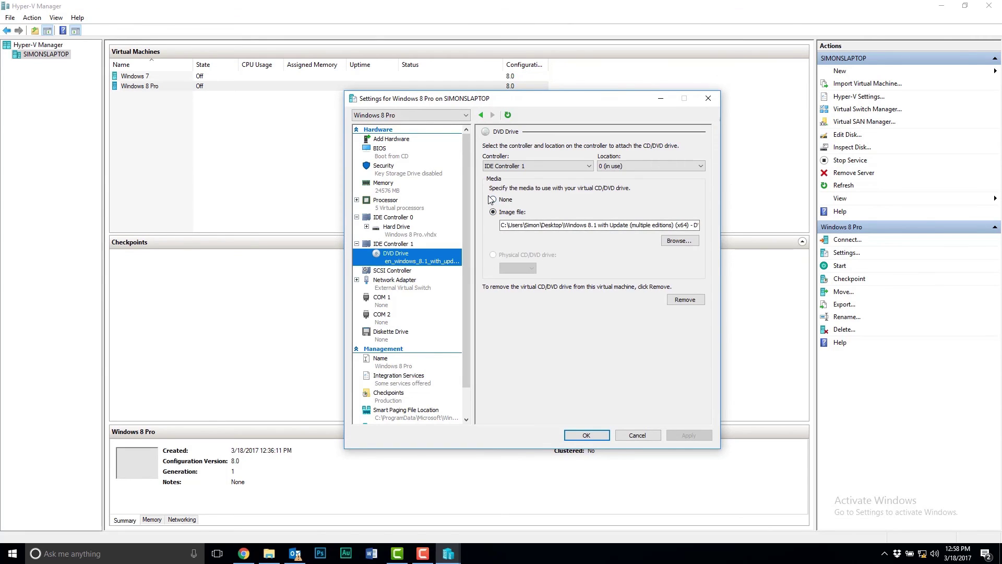
click(491, 200)
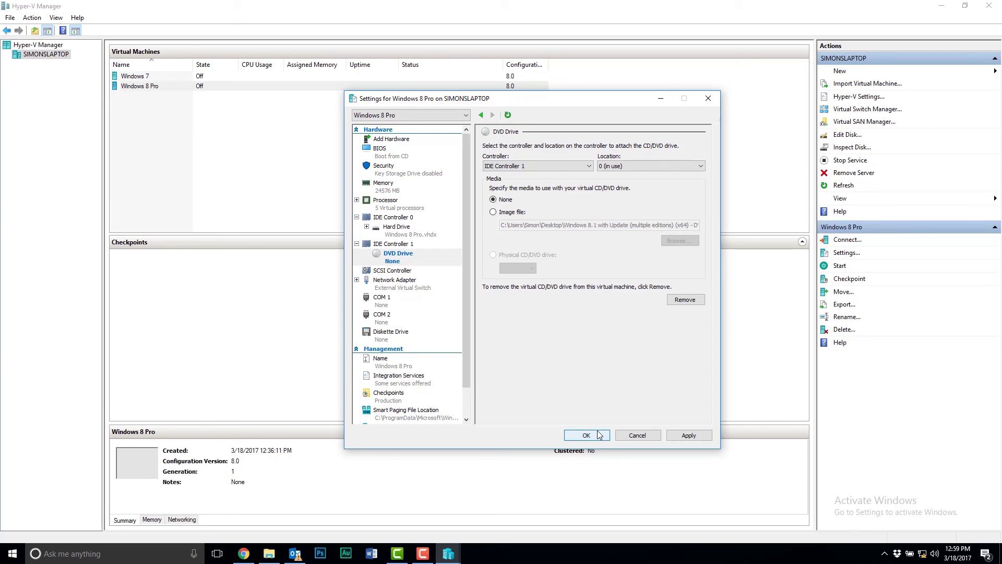
click(685, 300)
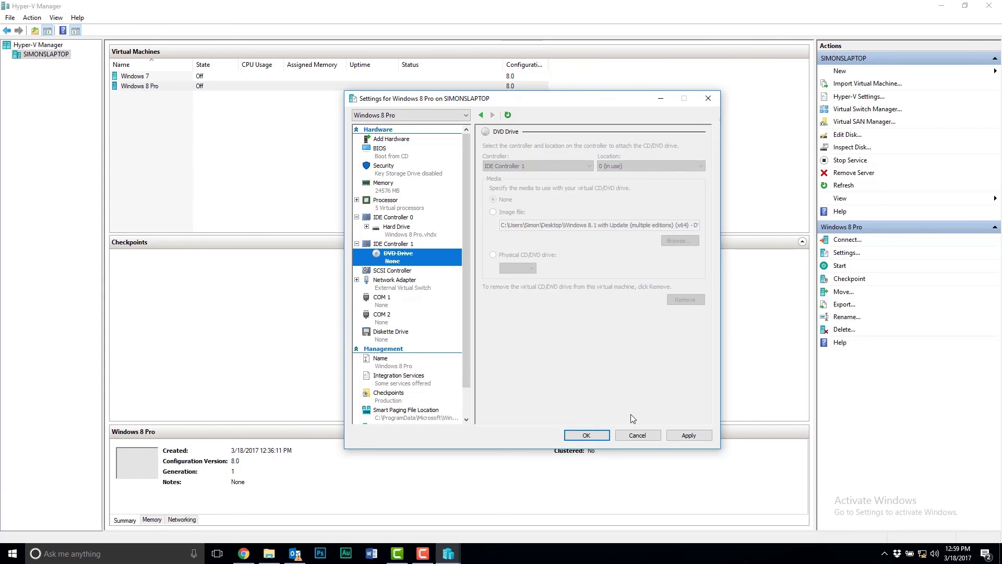
click(681, 434)
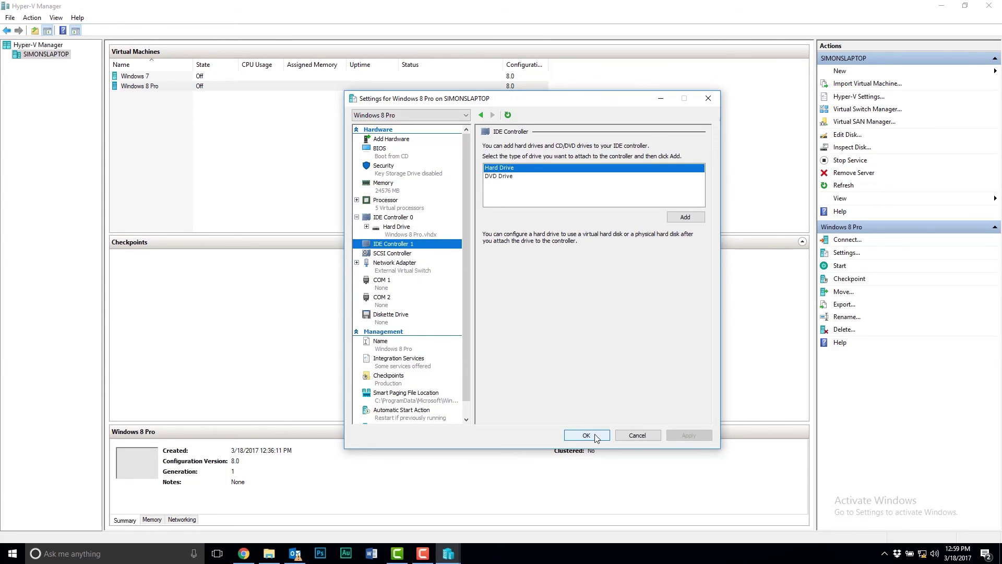
click(595, 435)
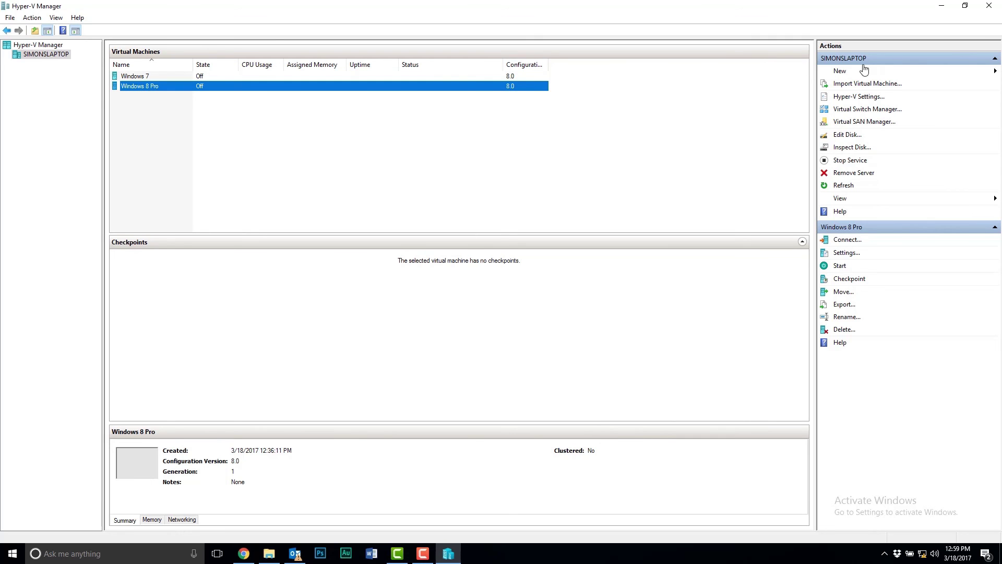
click(990, 7)
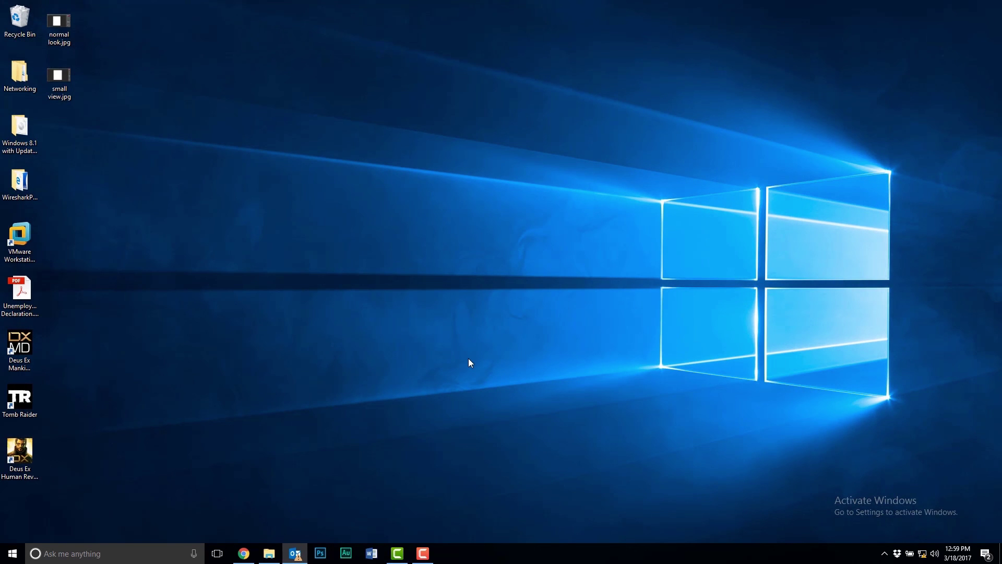